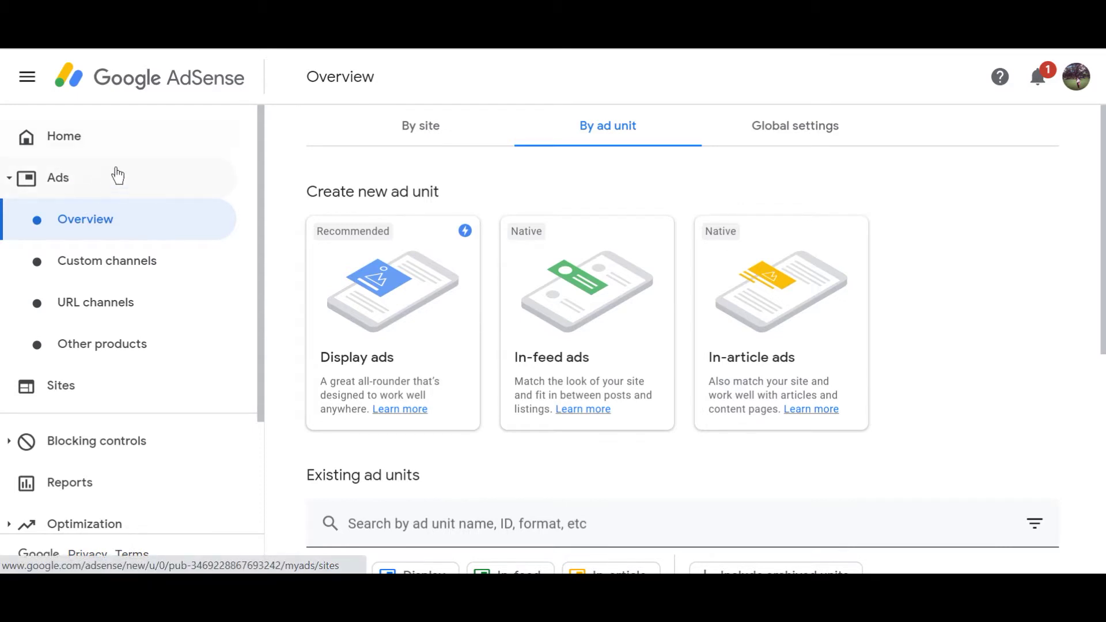
- Show the ads overview by ad unit and start creating a new display ad
{"action": "left_click", "coordinate": [81, 181]}
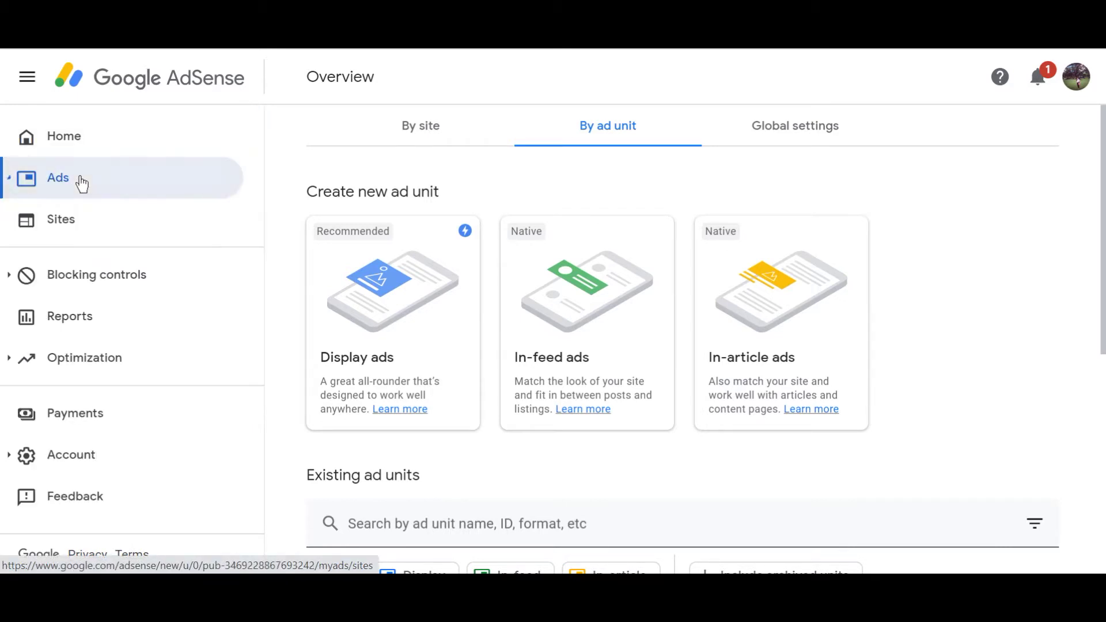
{"action": "left_click", "coordinate": [81, 181]}
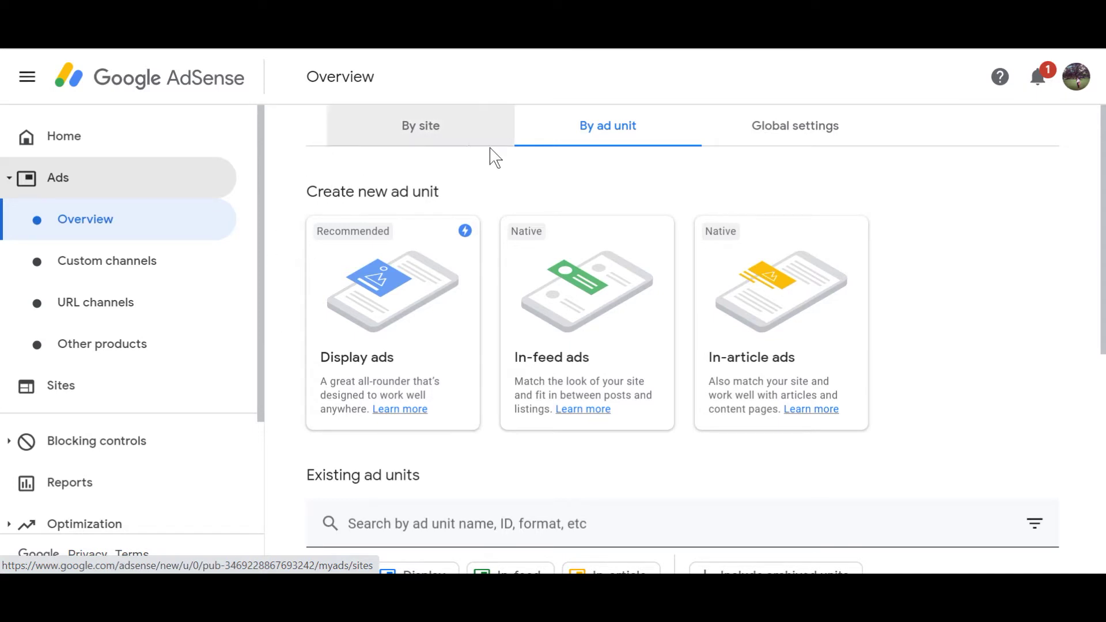
{"action": "left_click", "coordinate": [165, 228]}
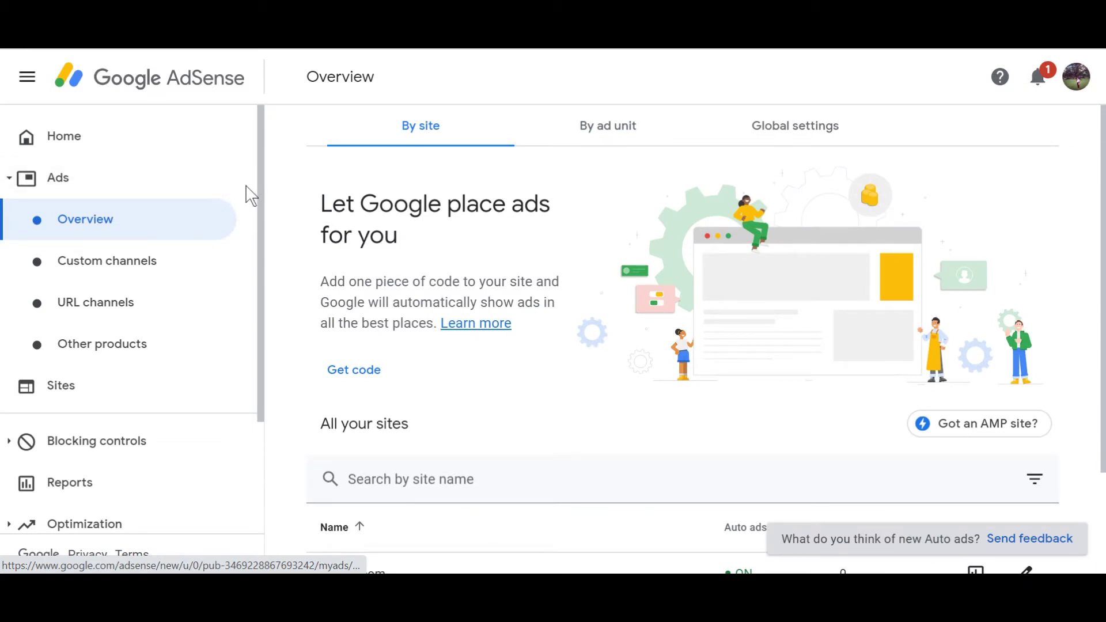
{"action": "left_click", "coordinate": [612, 144]}
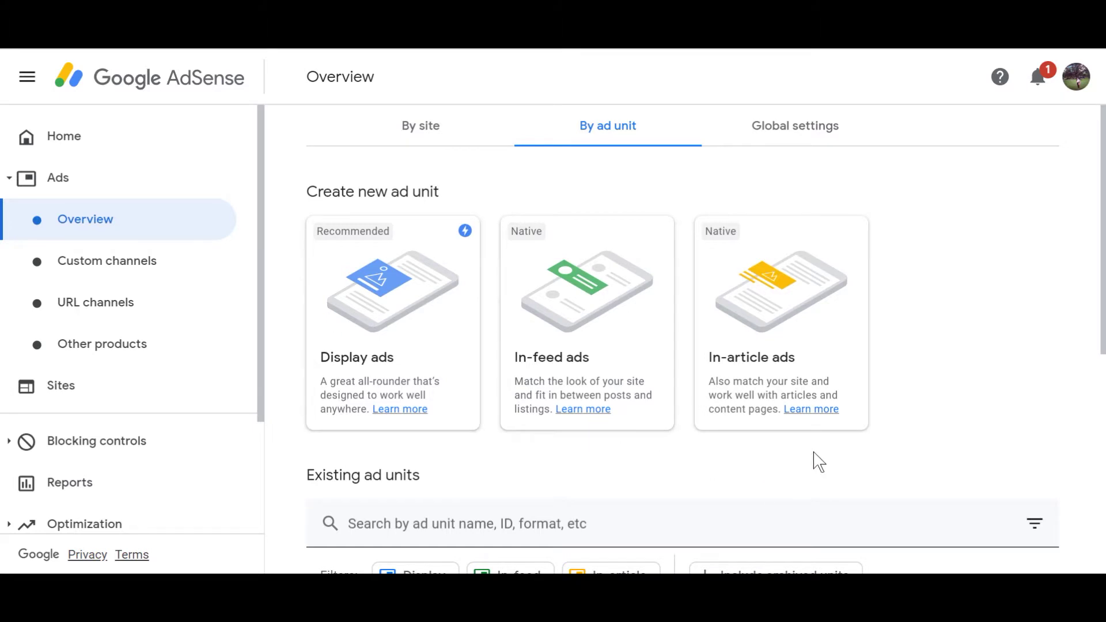
{"action": "left_click", "coordinate": [399, 341]}
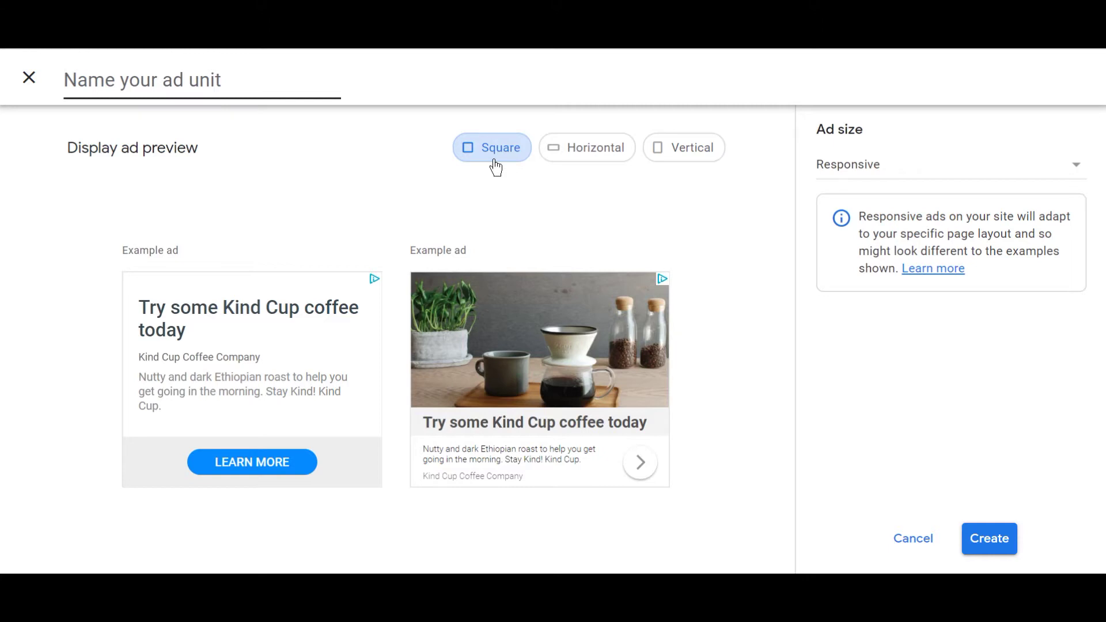
- Preview the display ad in horizontal and vertical shapes and review the available ad size options
{"action": "left_click", "coordinate": [593, 161]}
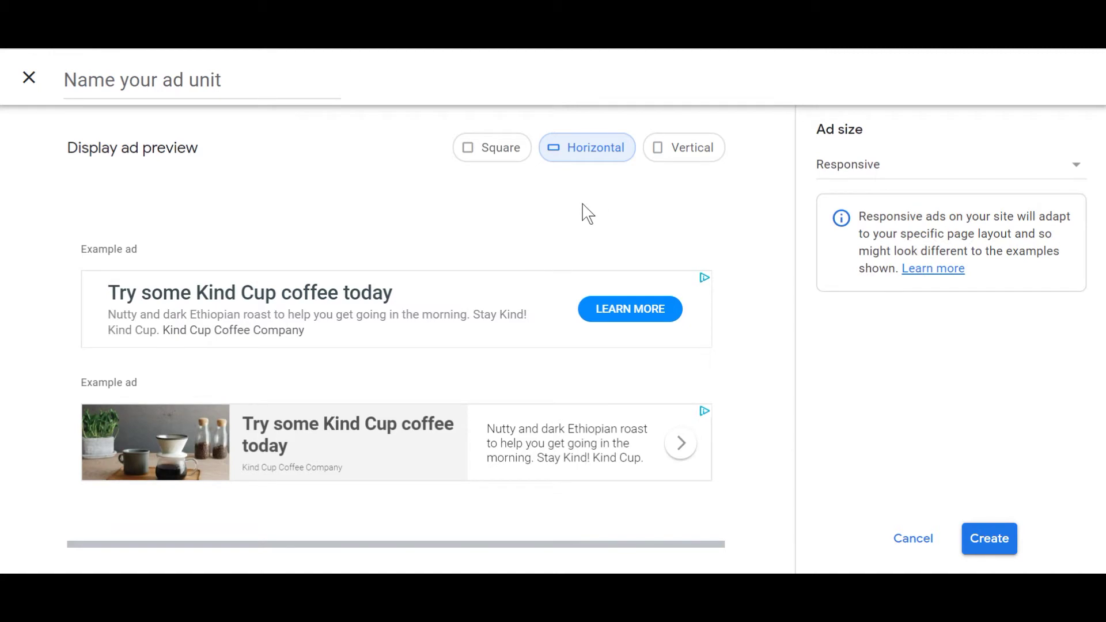
{"action": "left_click", "coordinate": [685, 149]}
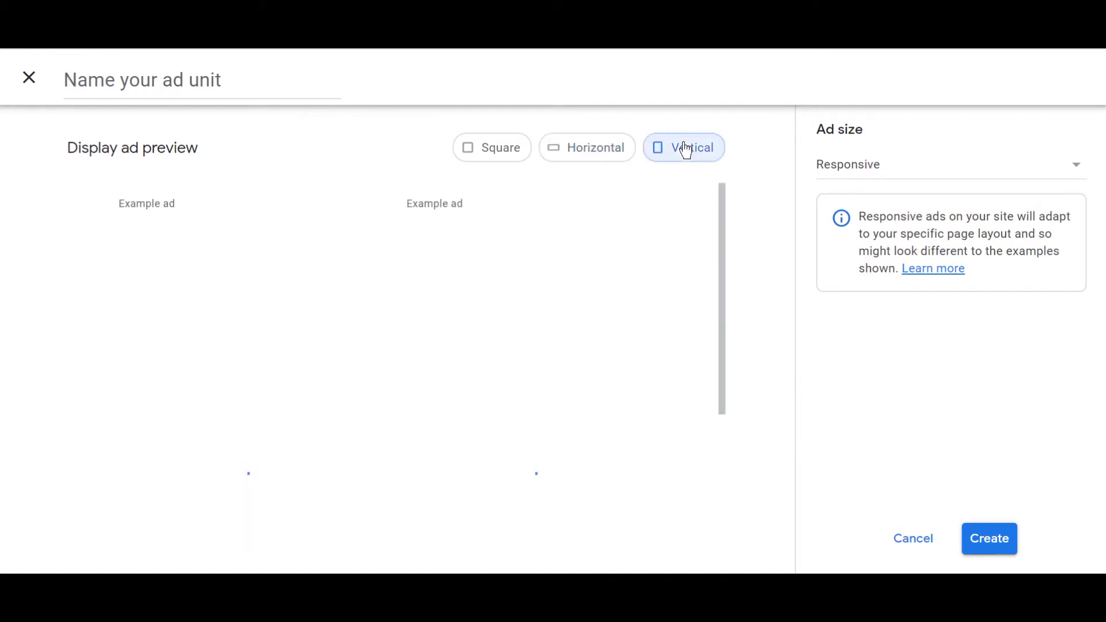
{"action": "right_click", "coordinate": [721, 189]}
{"action": "left_click", "coordinate": [743, 149]}
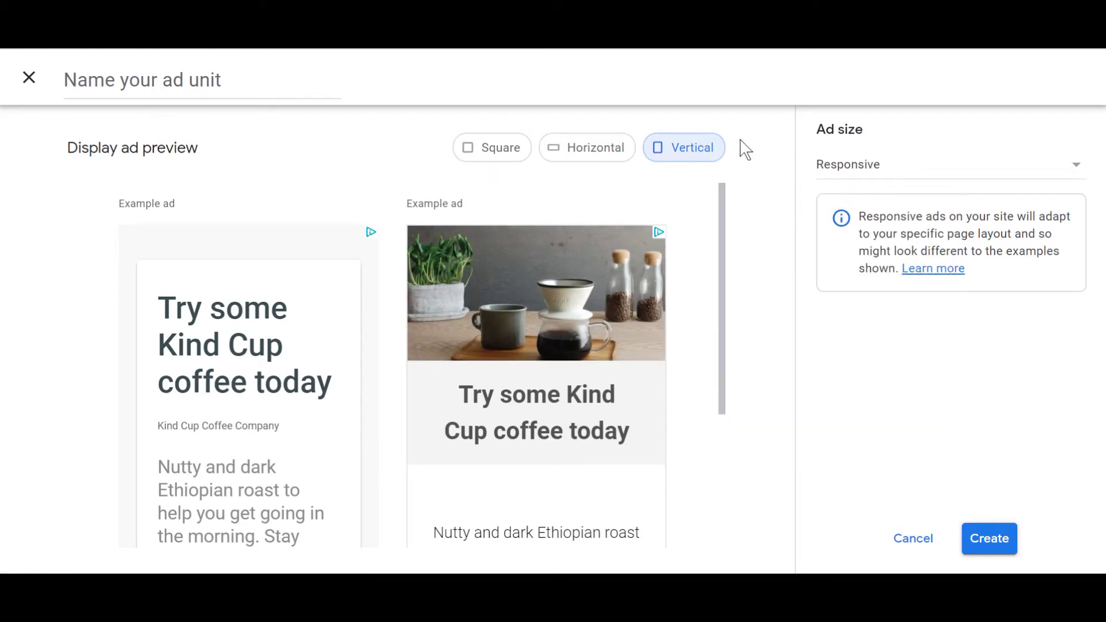
{"action": "left_click", "coordinate": [157, 75]}
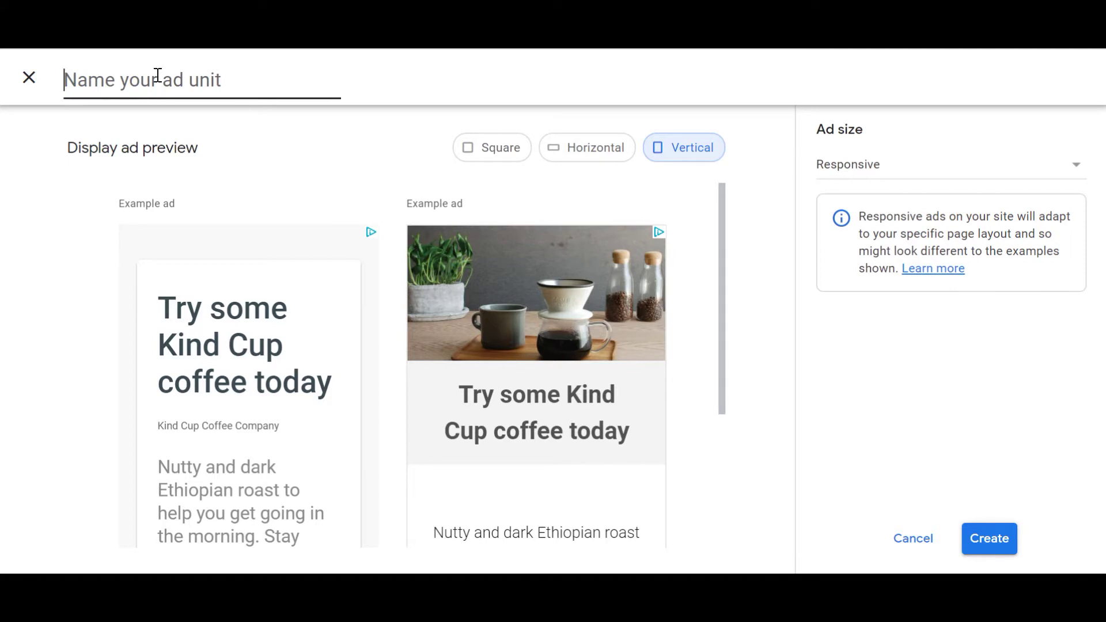
{"action": "right_click", "coordinate": [230, 82]}
{"action": "left_click", "coordinate": [211, 82]}
{"action": "left_click", "coordinate": [1001, 179]}
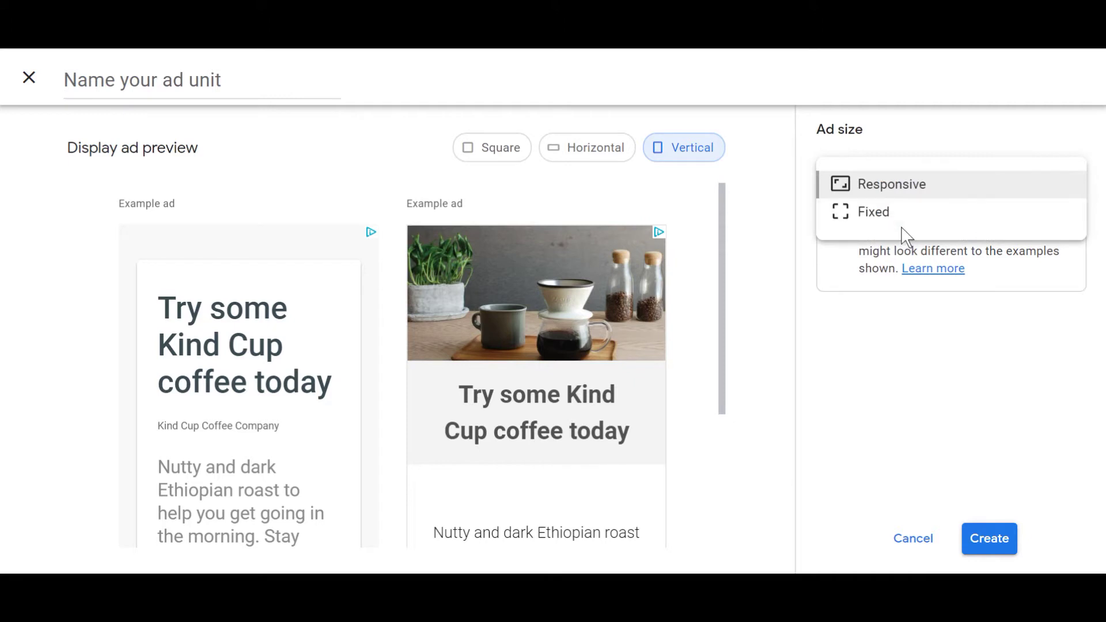
{"action": "left_click", "coordinate": [800, 180]}
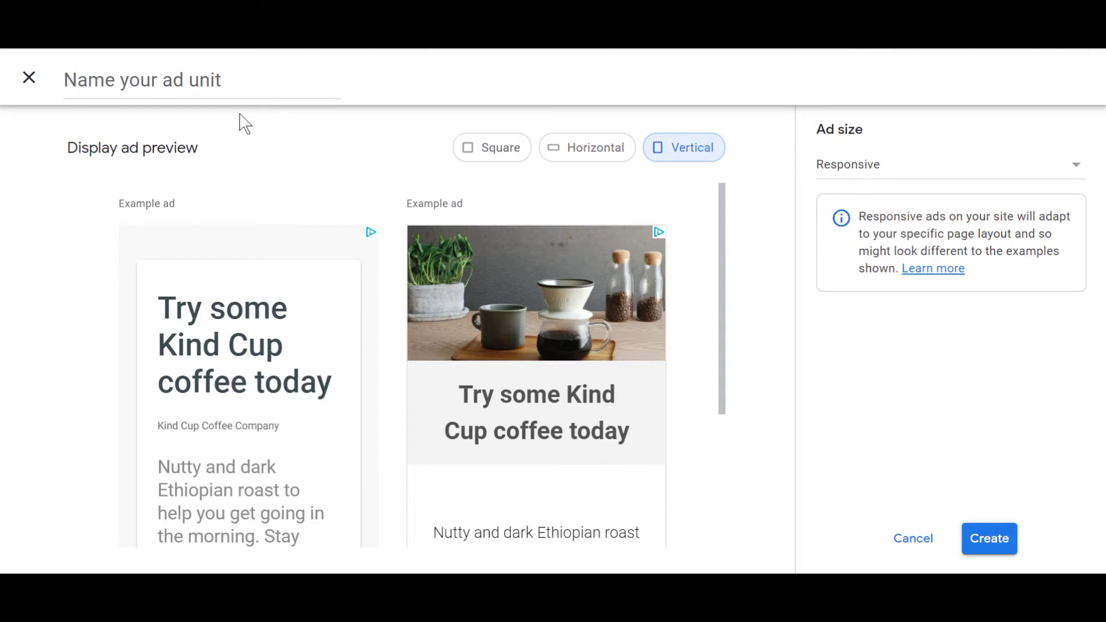
- Name the display ad unit "Sidebar Ad", choose the square shape and keep the ad size as Responsive
{"action": "left_click", "coordinate": [225, 88]}
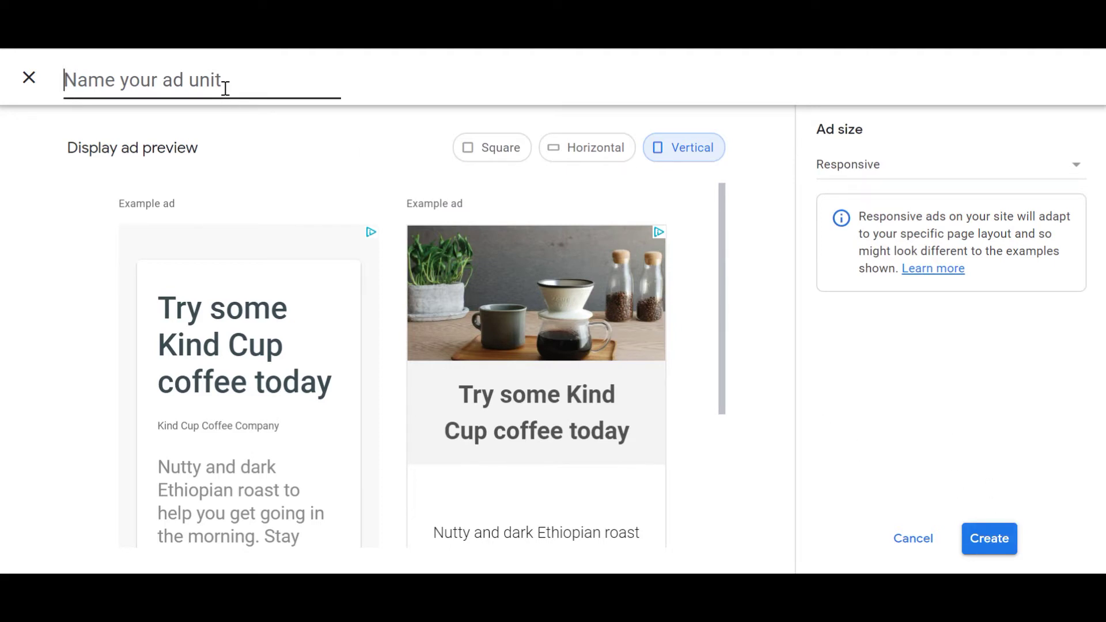
{"action": "type", "text": "Sidebar Ad"}
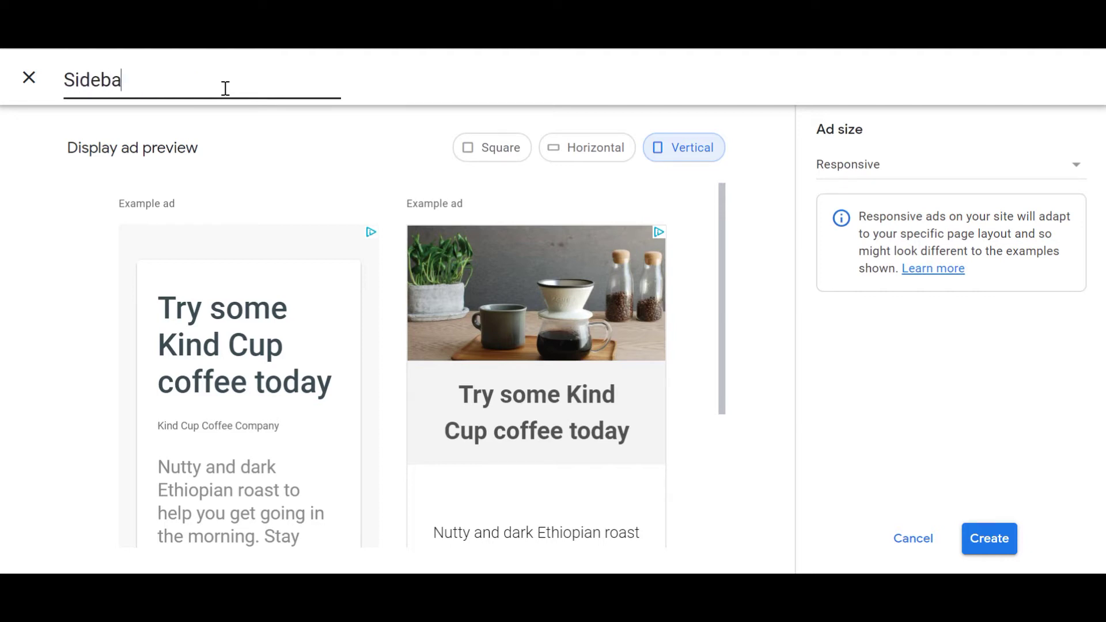
{"action": "left_click", "coordinate": [484, 162]}
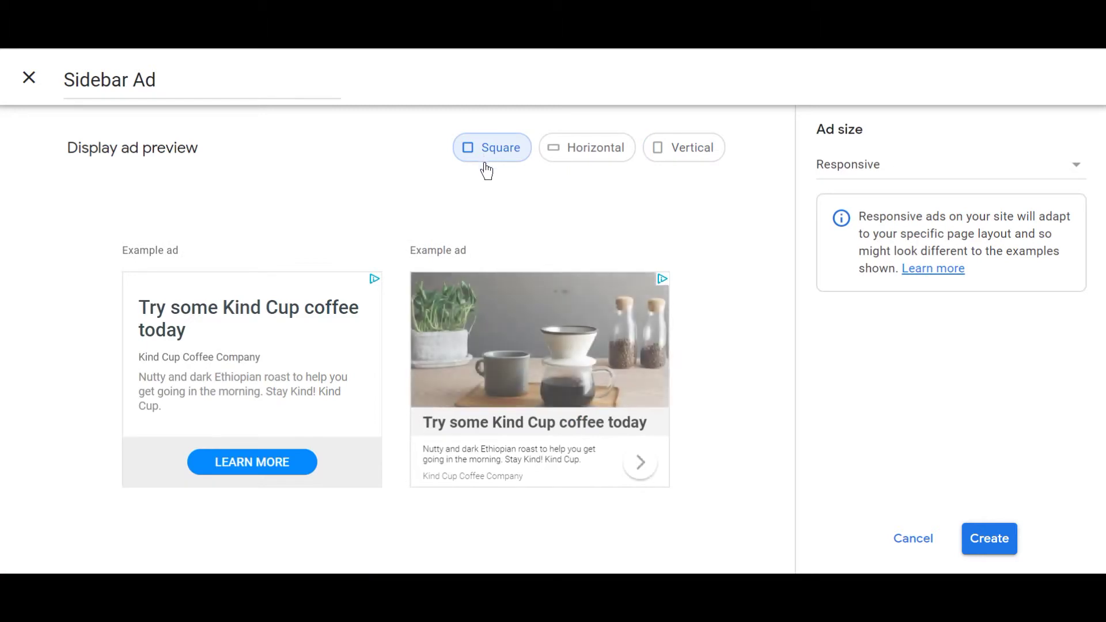
{"action": "left_click", "coordinate": [949, 183]}
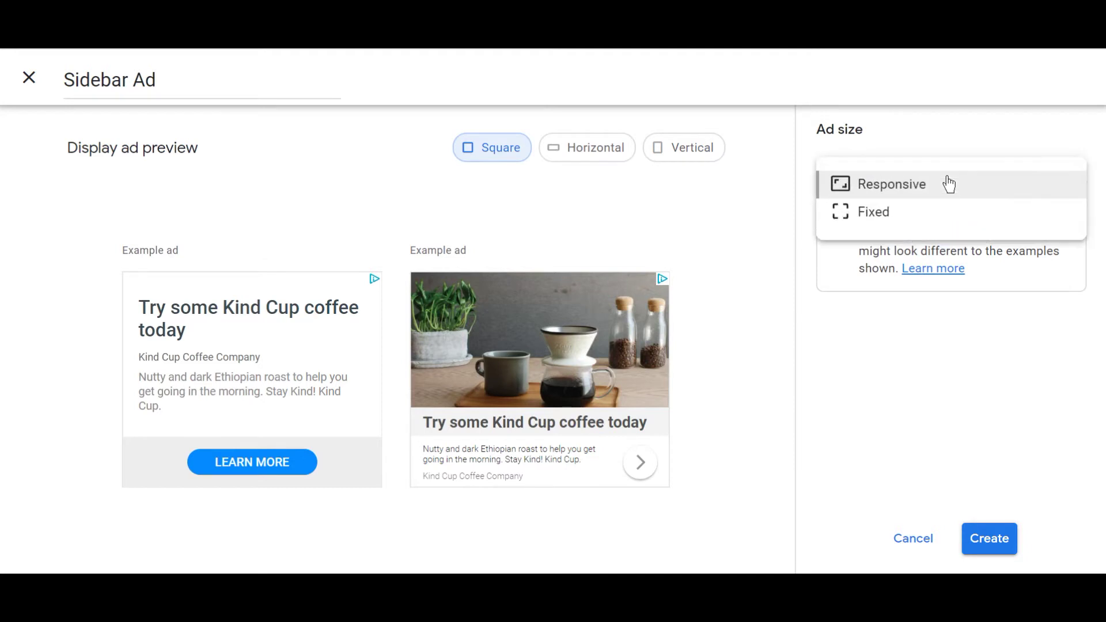
{"action": "left_click", "coordinate": [948, 184]}
{"action": "left_click", "coordinate": [990, 540]}
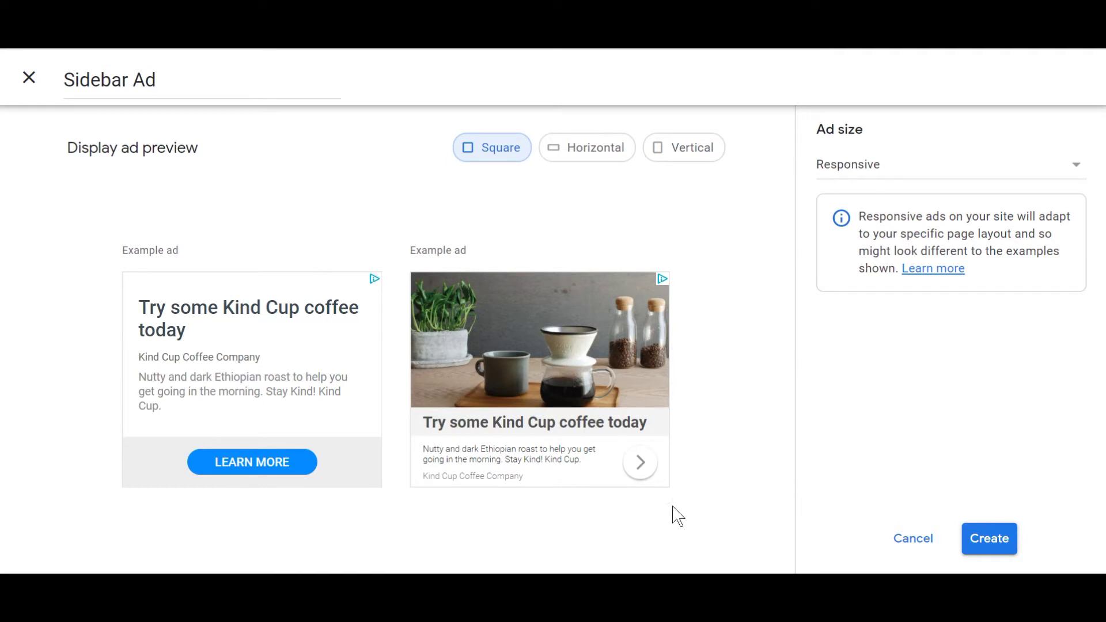
- Extend the ad unit's name to "Sidebar Ad for Beginners" and create the ad unit
{"action": "left_click", "coordinate": [129, 80]}
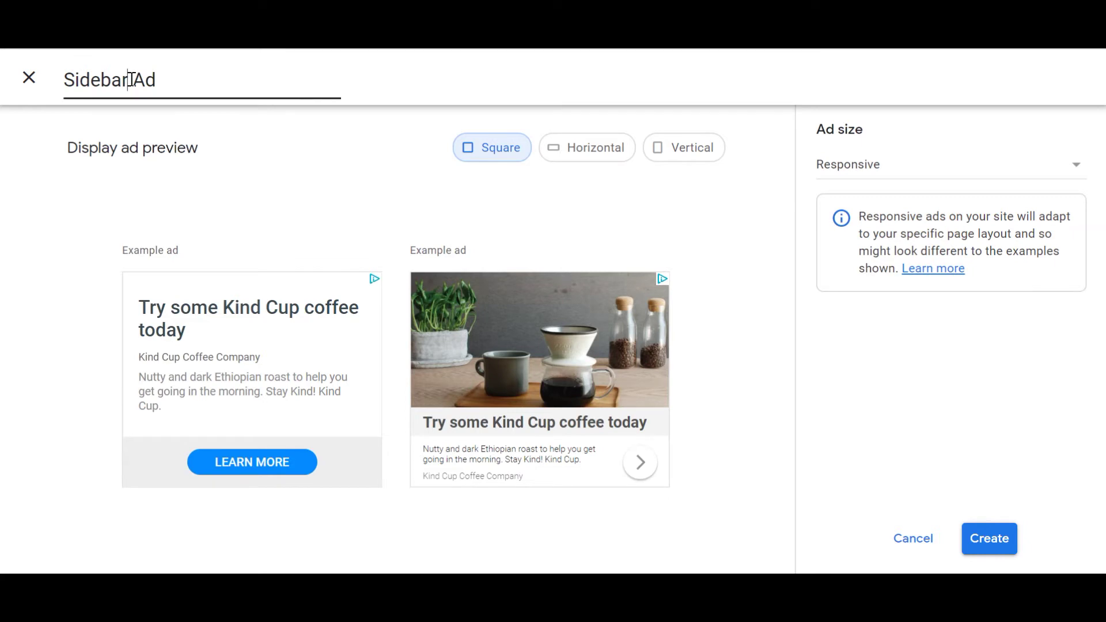
{"action": "type", "text": "for Beginners"}
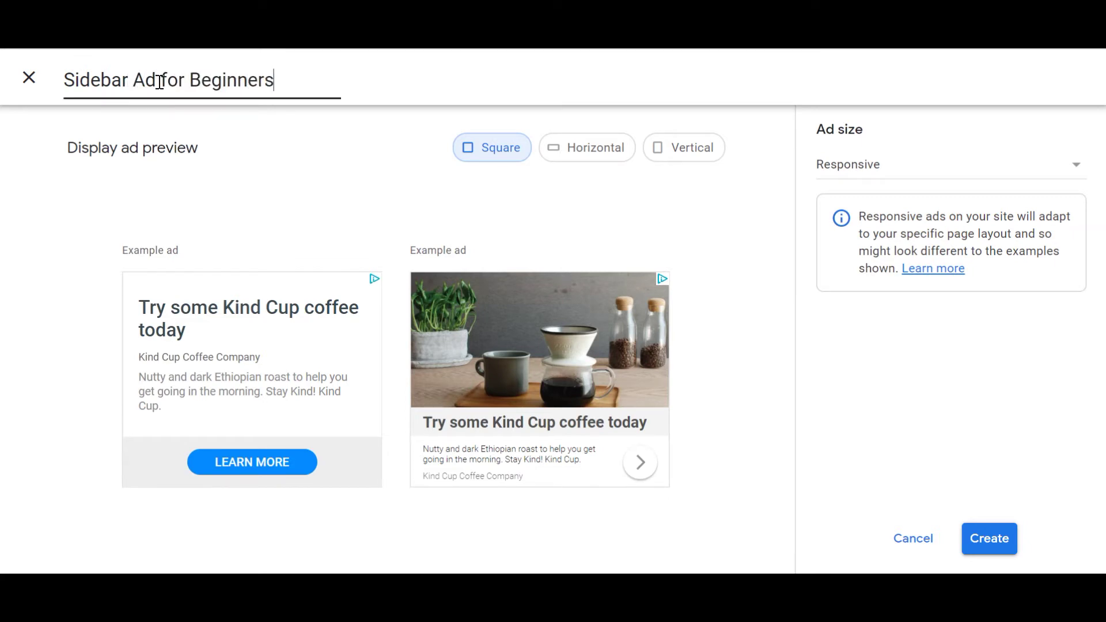
{"action": "left_click", "coordinate": [989, 539]}
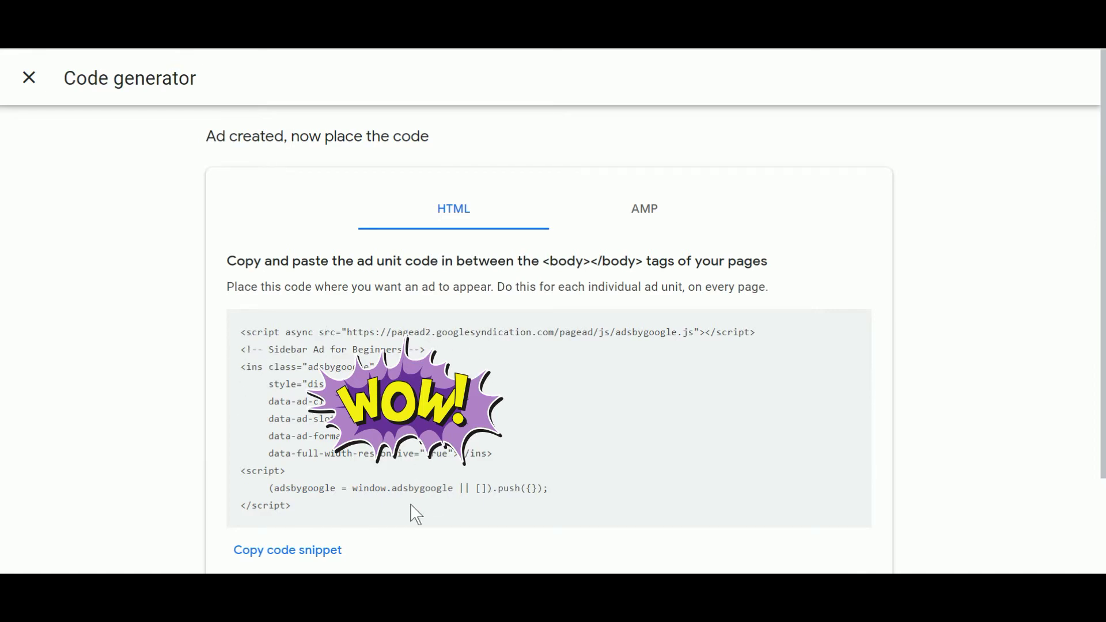
- Copy the display ad's HTML code snippet and close the code generator
{"action": "left_click", "coordinate": [276, 563]}
{"action": "left_click", "coordinate": [30, 80]}
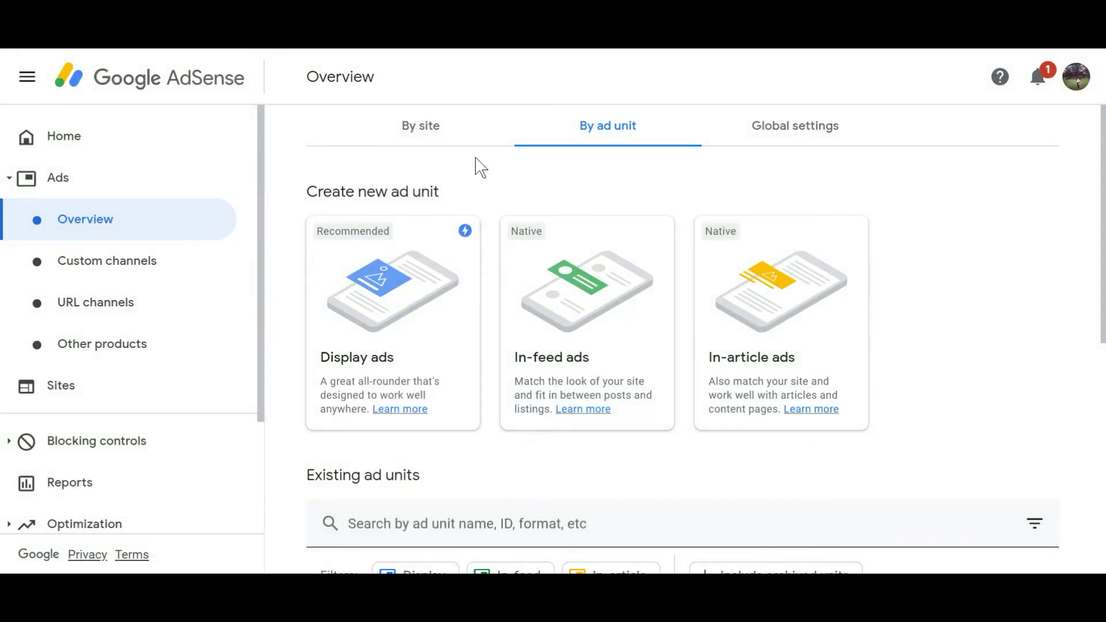
- Start a new in-feed ad with a manually created style based on the "Image above" template
{"action": "left_click", "coordinate": [609, 340]}
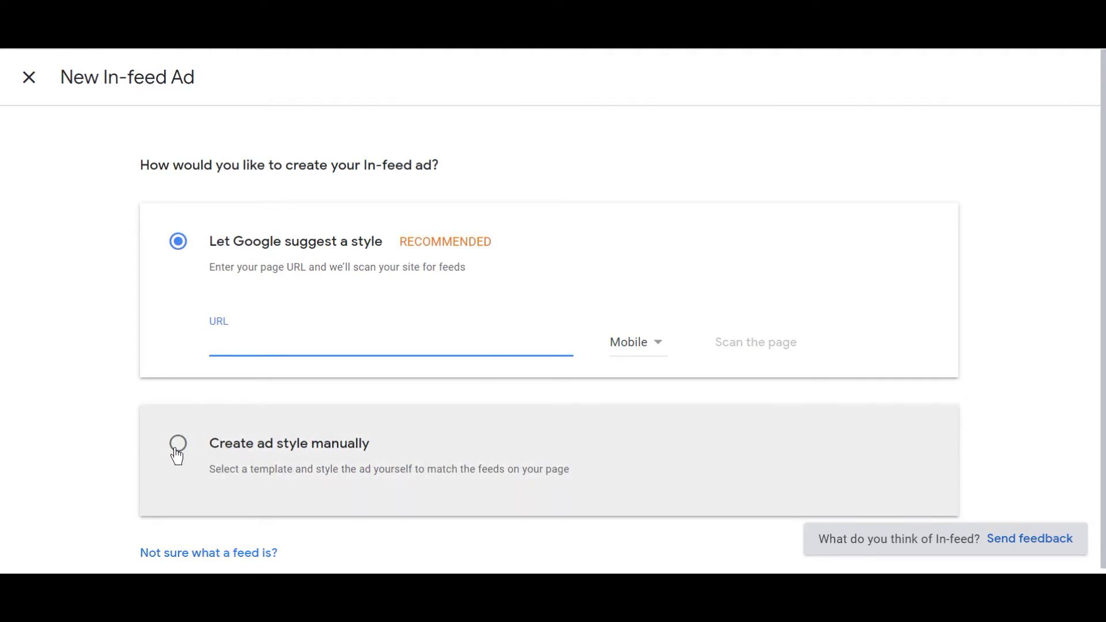
{"action": "left_click", "coordinate": [176, 455]}
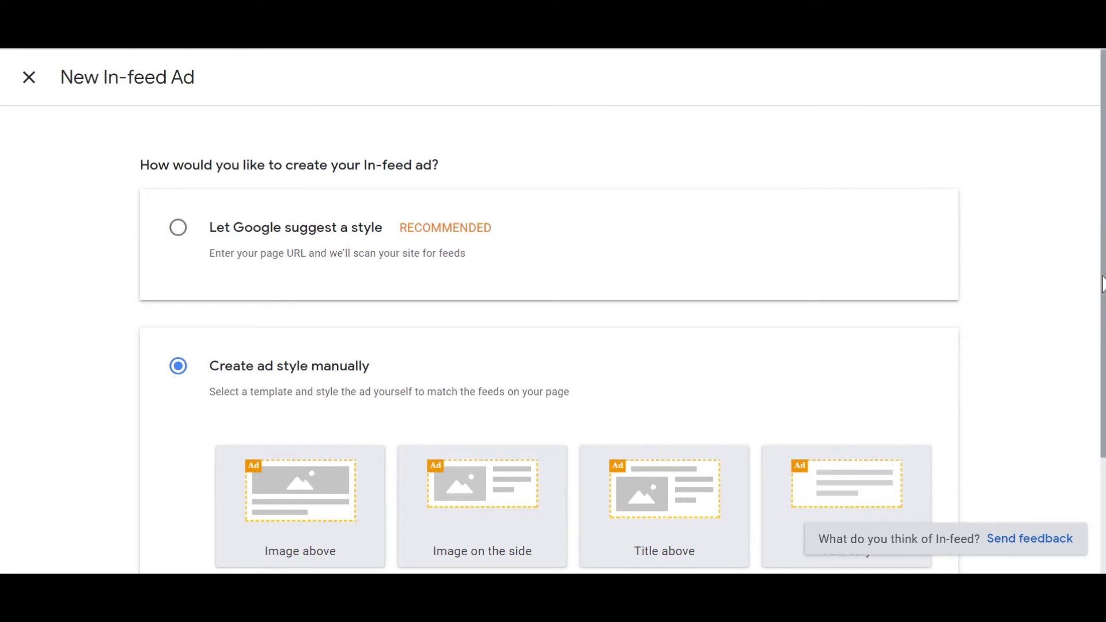
{"action": "left_click_drag", "start_coordinate": [1101, 284], "coordinate": [1101, 440]}
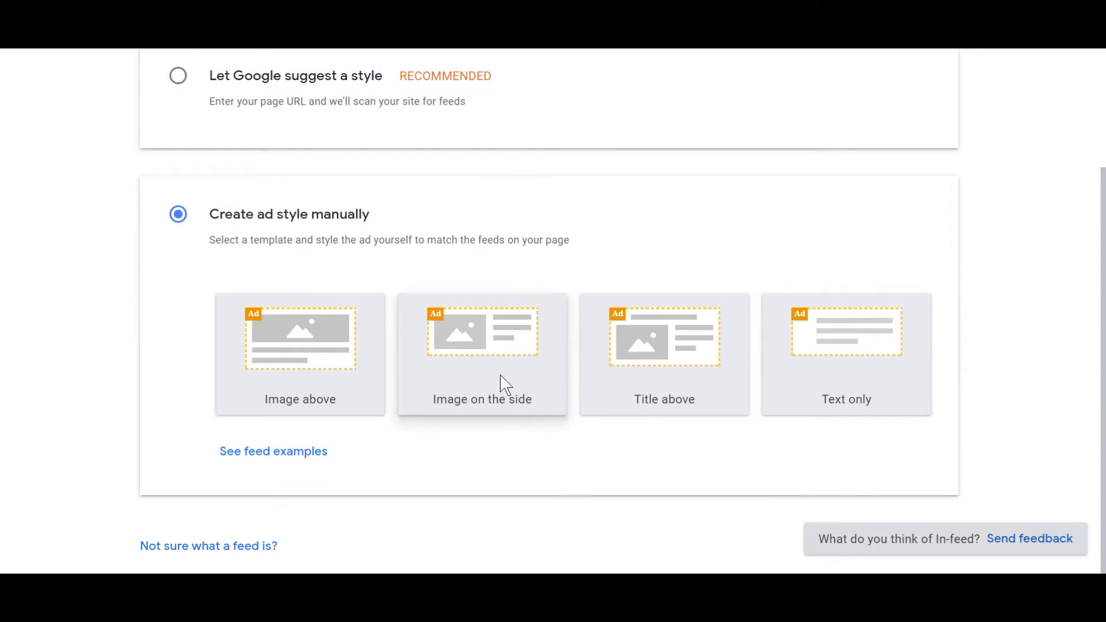
{"action": "left_click", "coordinate": [282, 361]}
{"action": "left_click", "coordinate": [905, 456]}
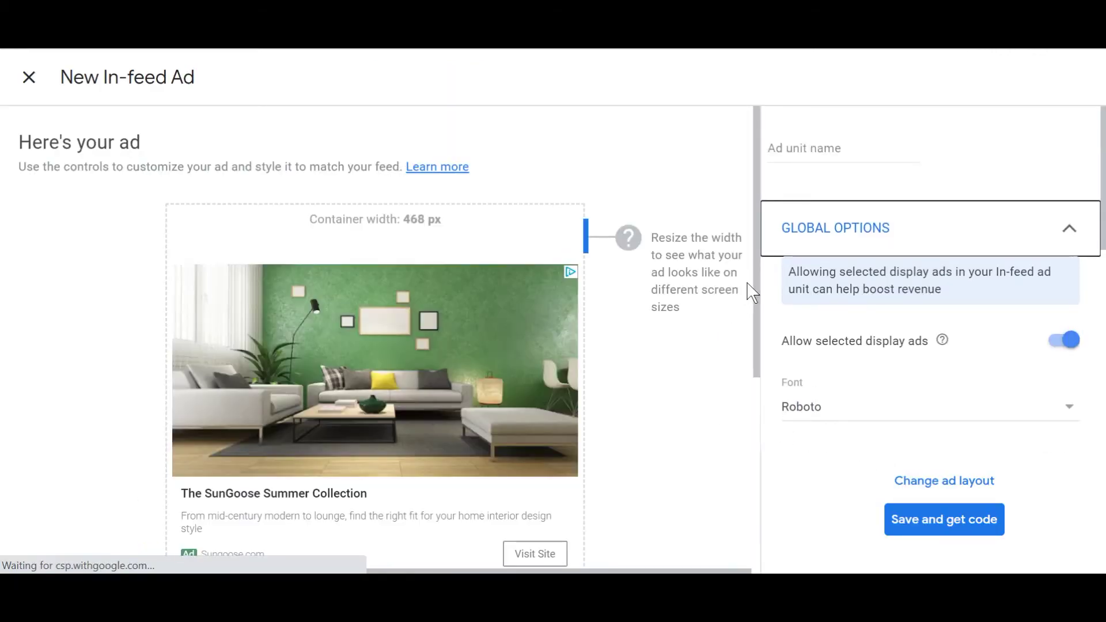
- Name the in-feed ad unit "Infeed Ad for Beginners" and keep its font as Roboto
{"action": "scroll", "coordinate": [755, 272], "scroll_direction": "down", "scroll_amount": 2}
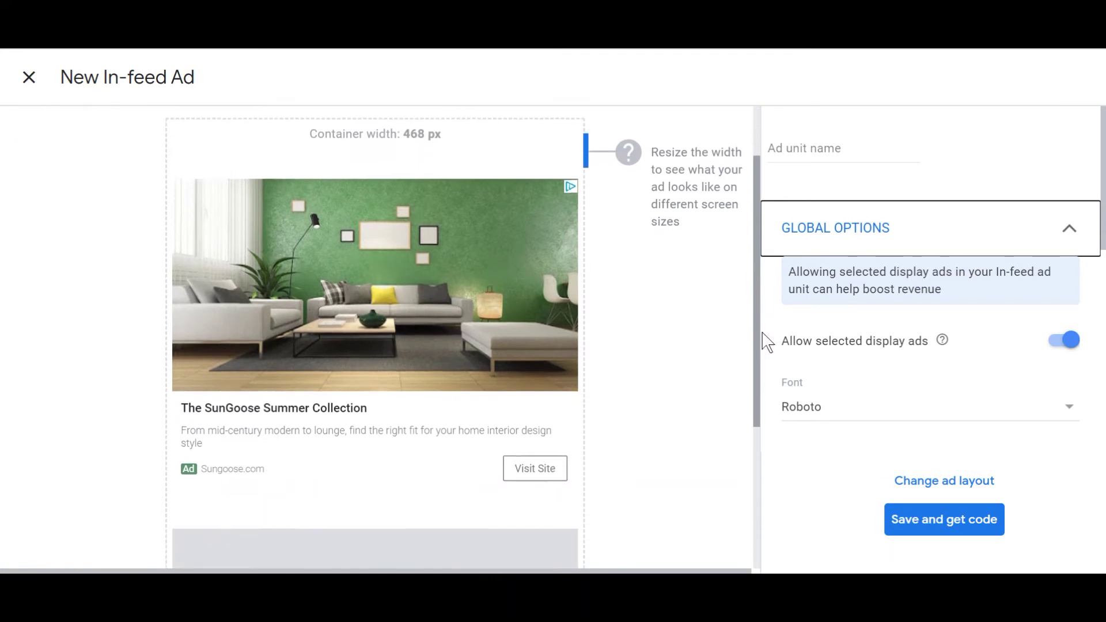
{"action": "scroll", "coordinate": [743, 305], "scroll_direction": "up", "scroll_amount": 2}
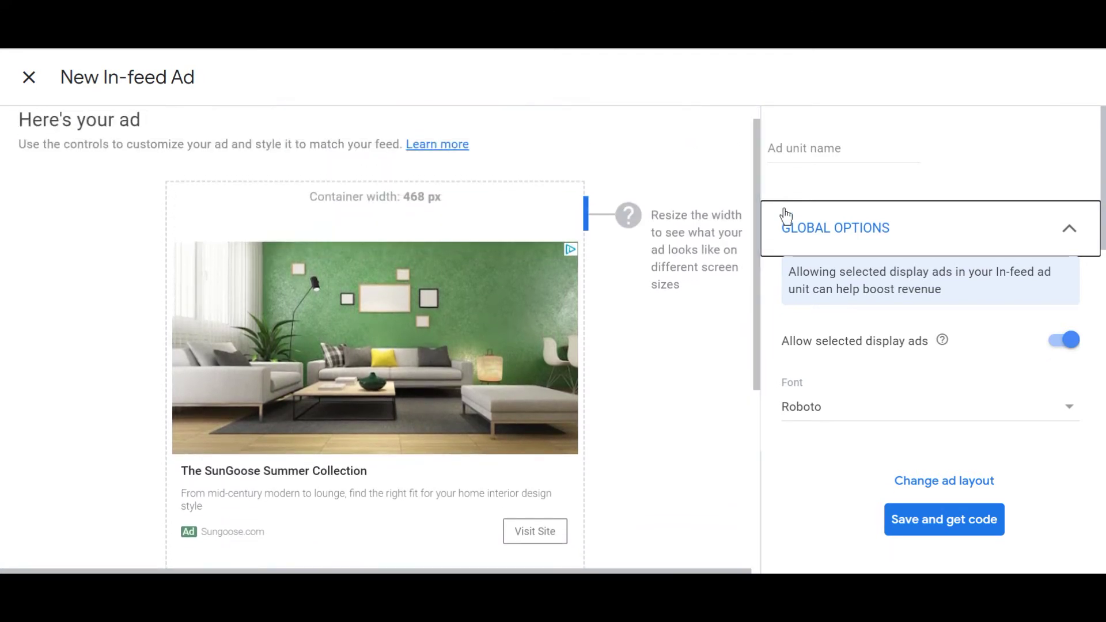
{"action": "left_click", "coordinate": [812, 150]}
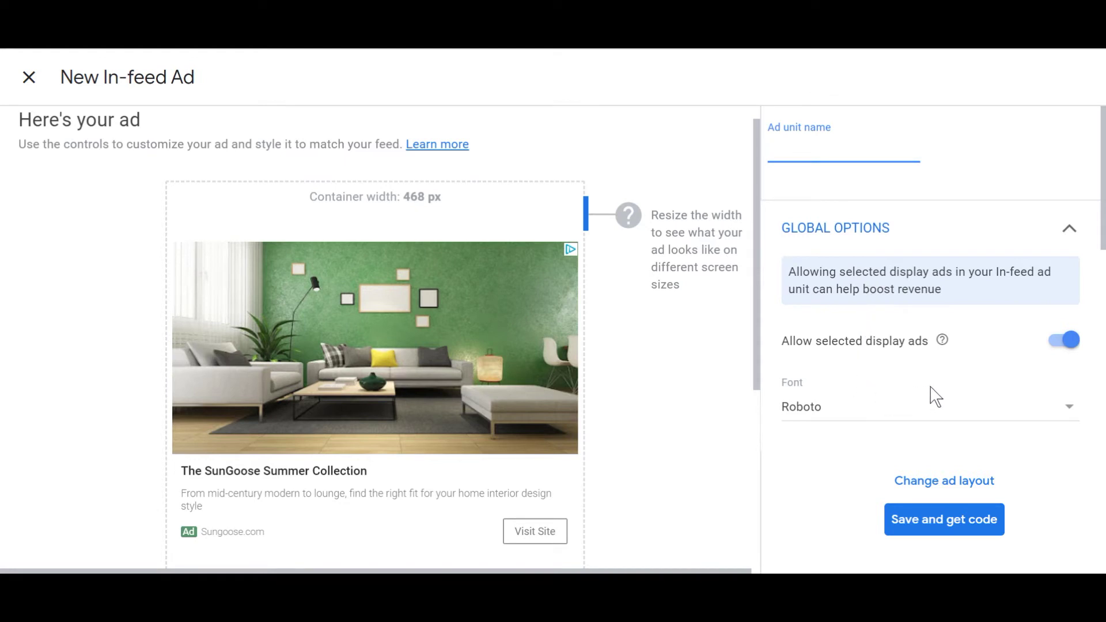
{"action": "left_click", "coordinate": [953, 424]}
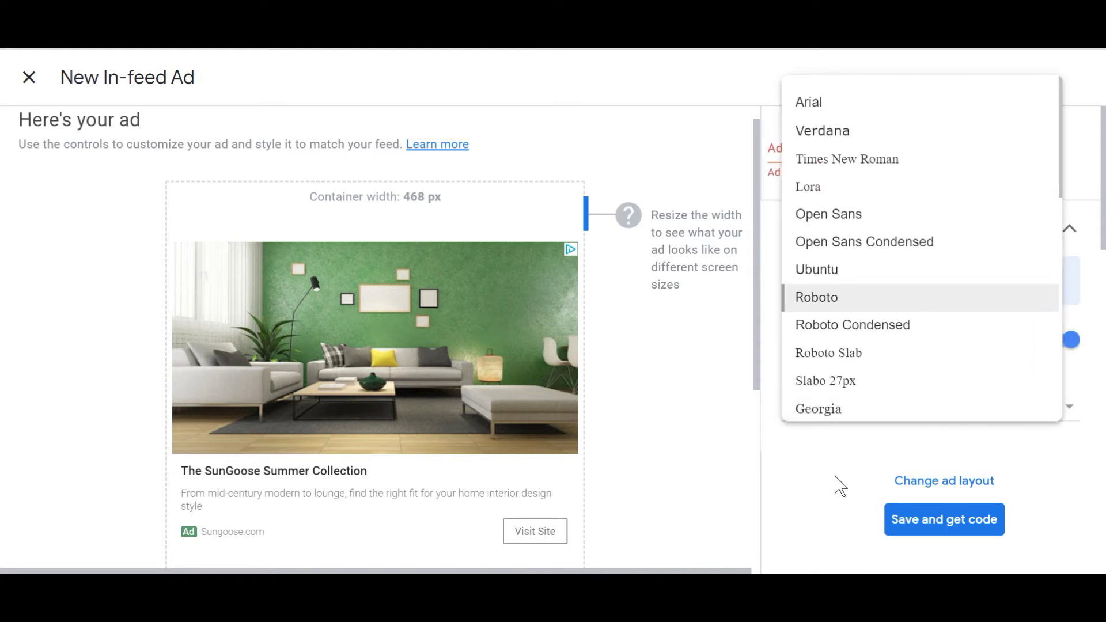
{"action": "left_click", "coordinate": [808, 486]}
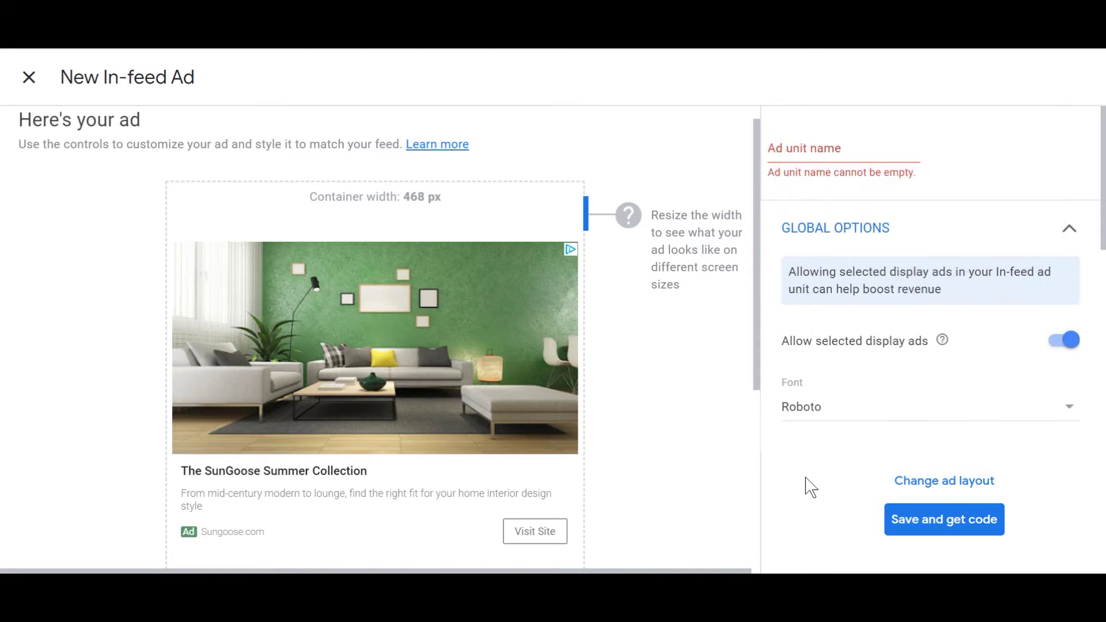
{"action": "left_click", "coordinate": [817, 148]}
{"action": "type", "text": "Infeed Ad"}
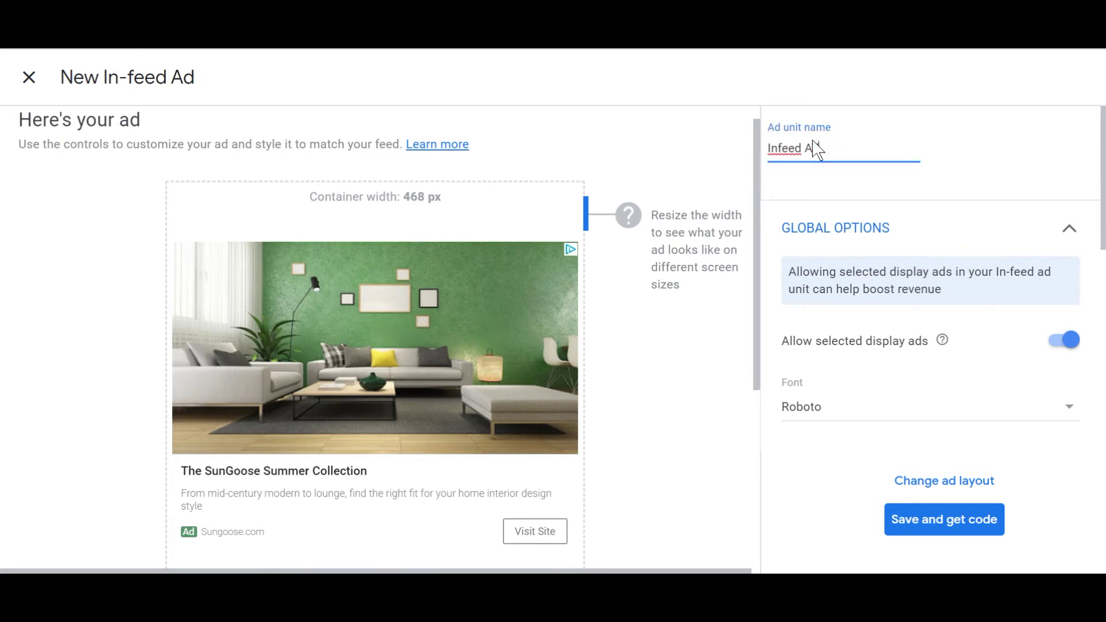
{"action": "type", "text": " for Beginners"}
- Save the in-feed ad without style changes and finish at the code placement page
{"action": "left_click", "coordinate": [944, 523]}
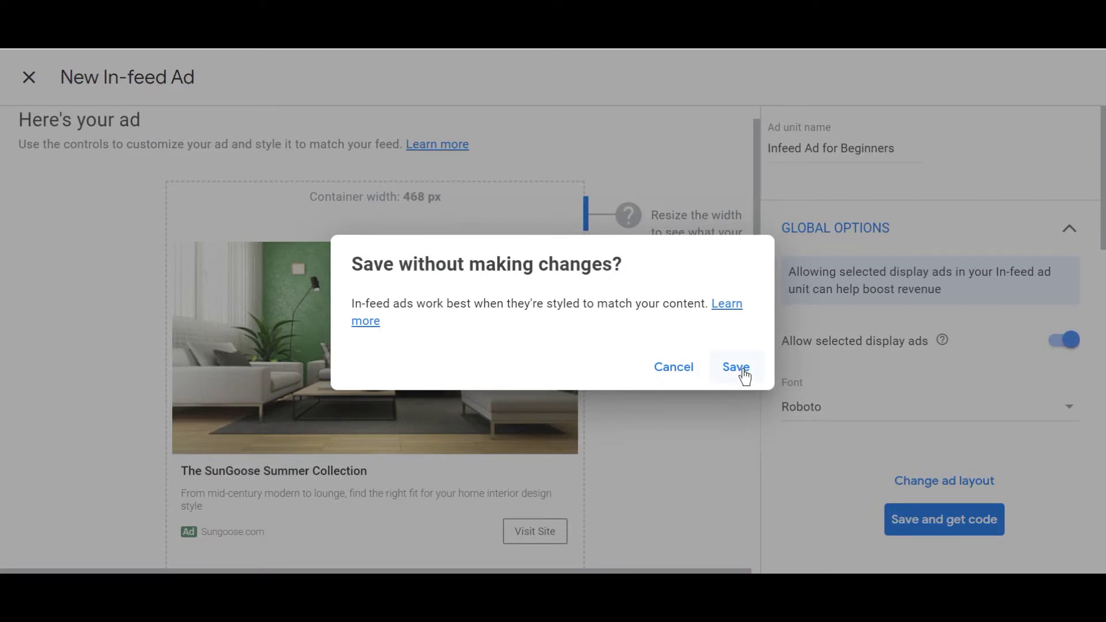
{"action": "left_click", "coordinate": [742, 372]}
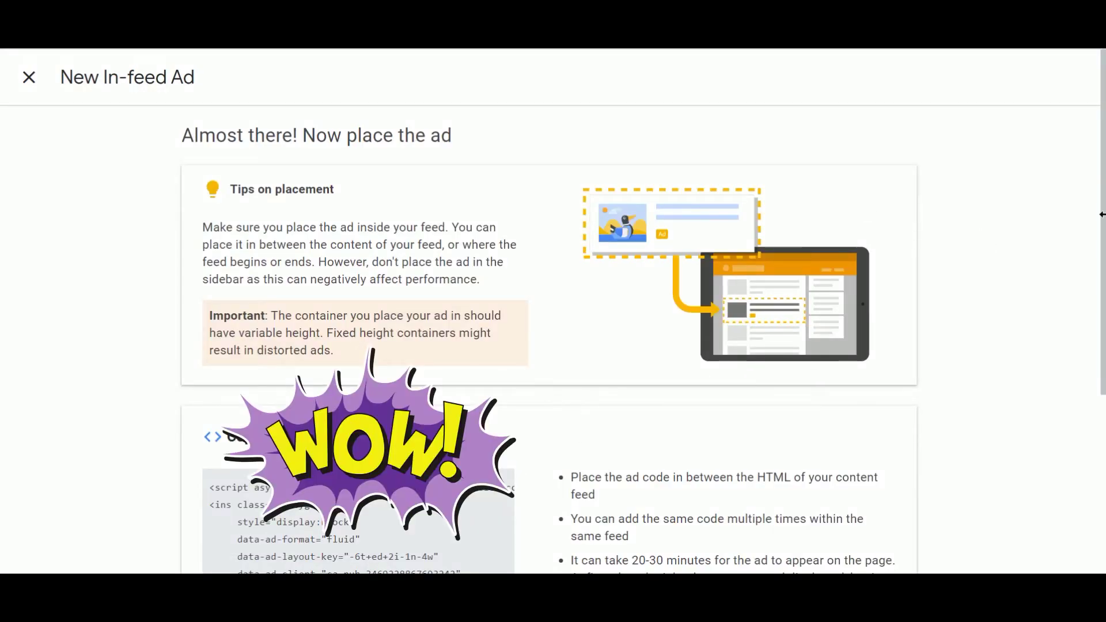
{"action": "scroll", "coordinate": [668, 381], "scroll_direction": "down", "scroll_amount": 4}
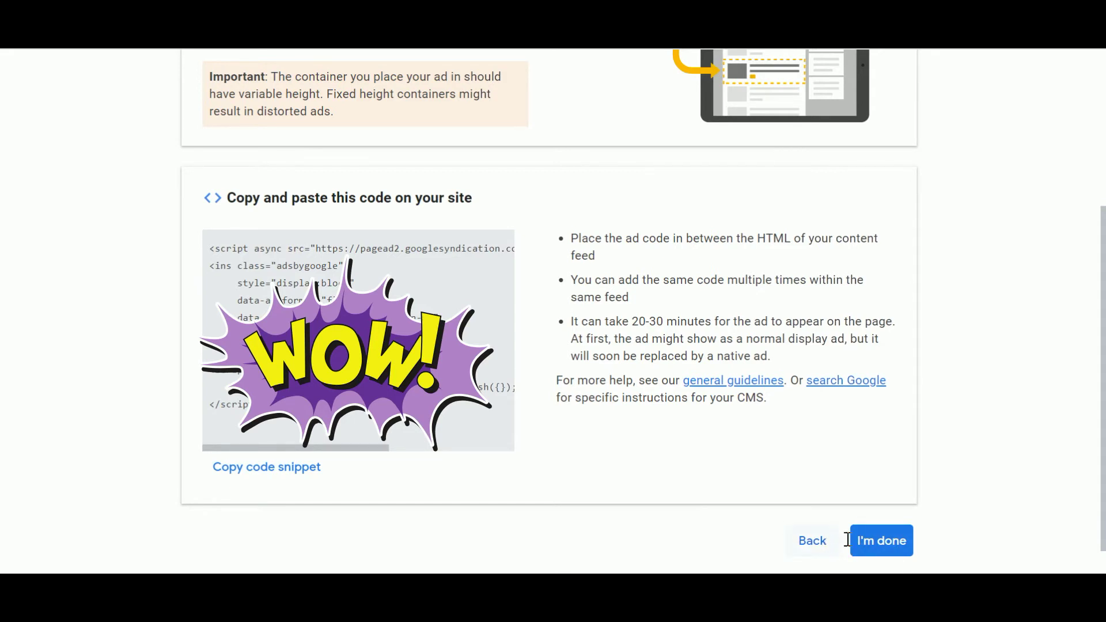
{"action": "left_click", "coordinate": [866, 546]}
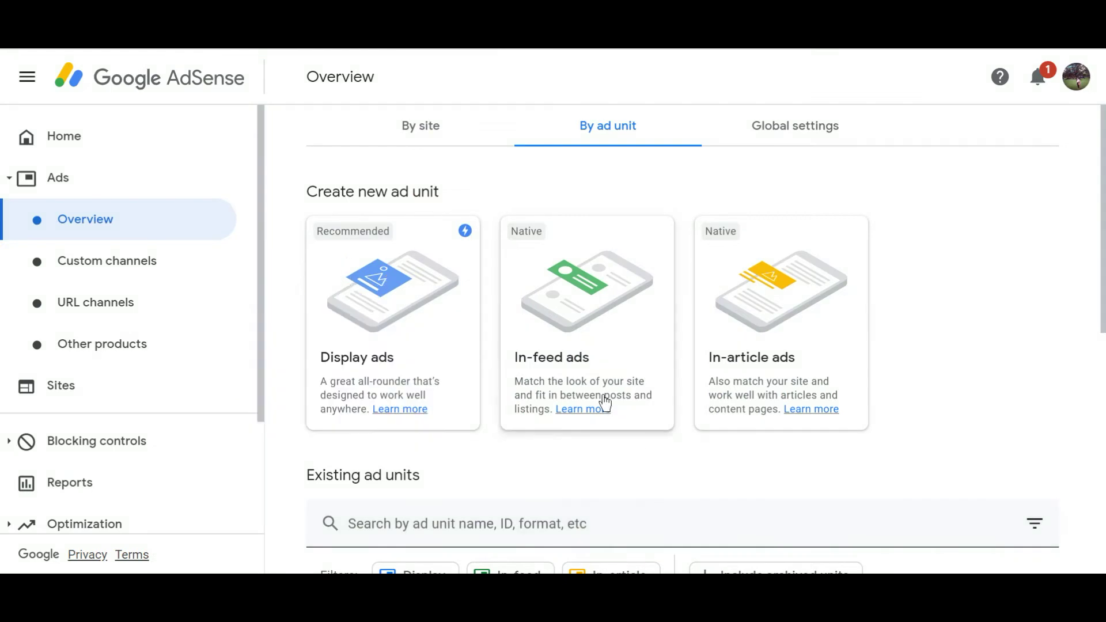
- Create an in-article ad unit named "Article Ads for Beginners" with default style, save it and review its code placement page
{"action": "left_click", "coordinate": [767, 344]}
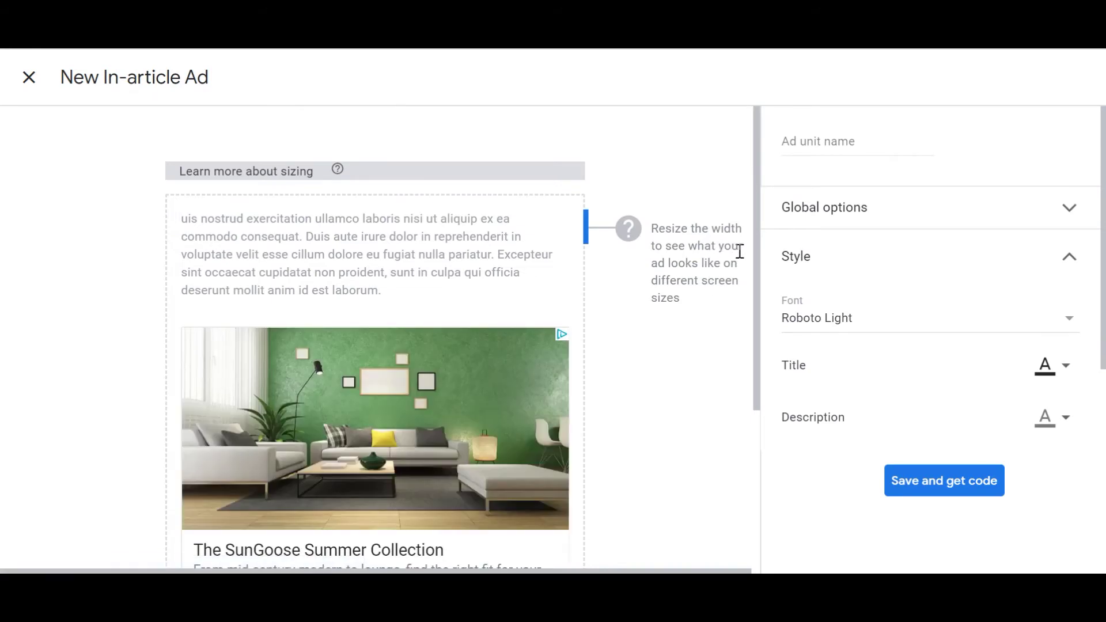
{"action": "left_click", "coordinate": [834, 143]}
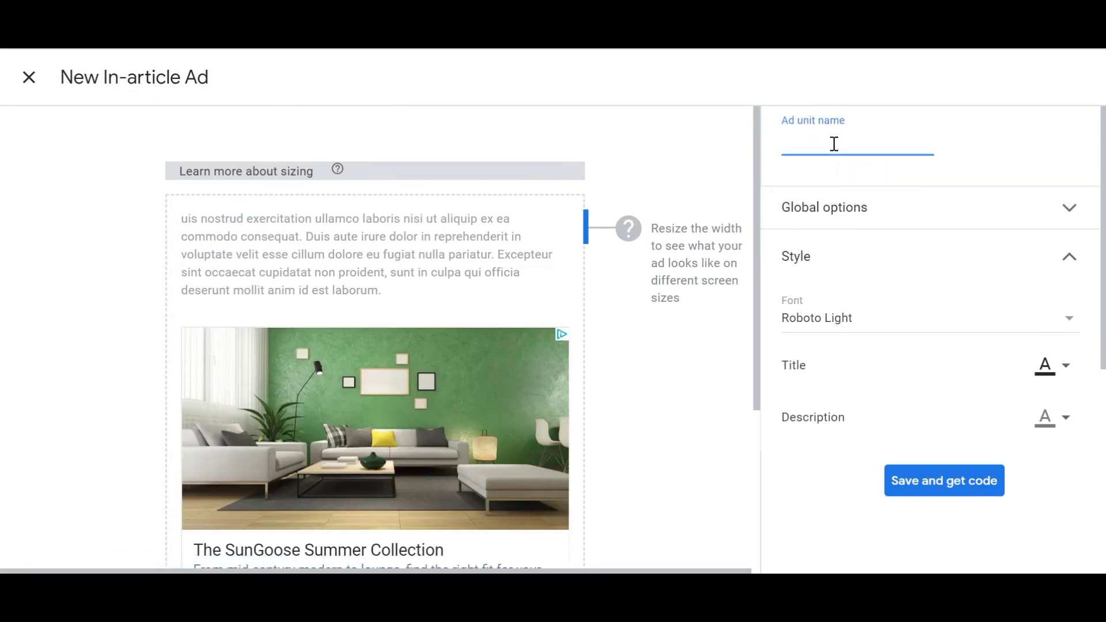
{"action": "type", "text": "Article Ads for Beginners"}
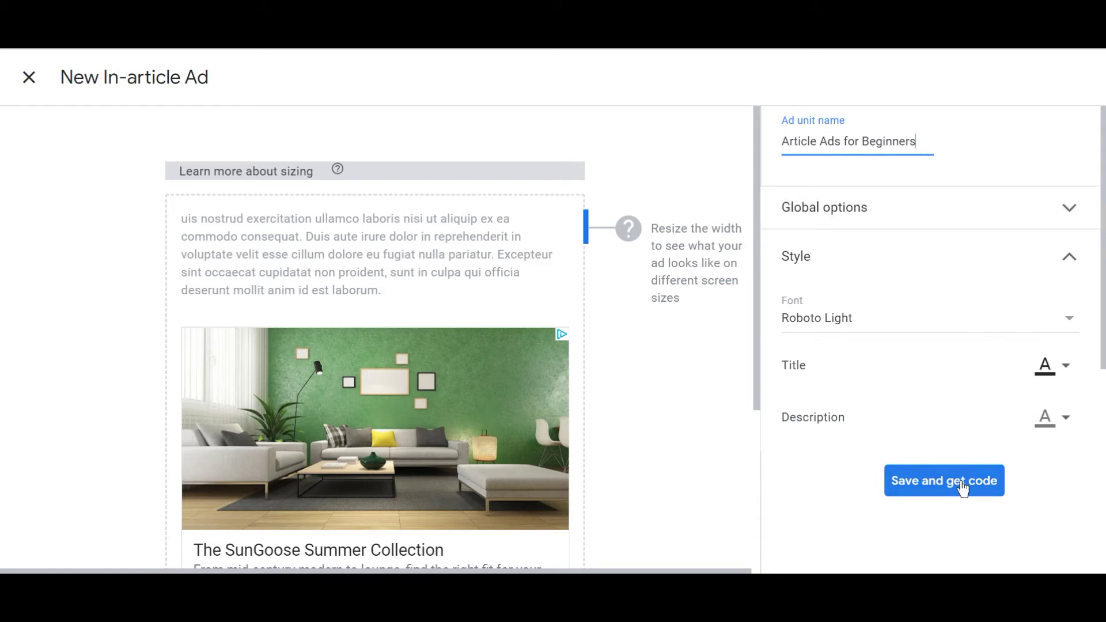
{"action": "left_click", "coordinate": [925, 490]}
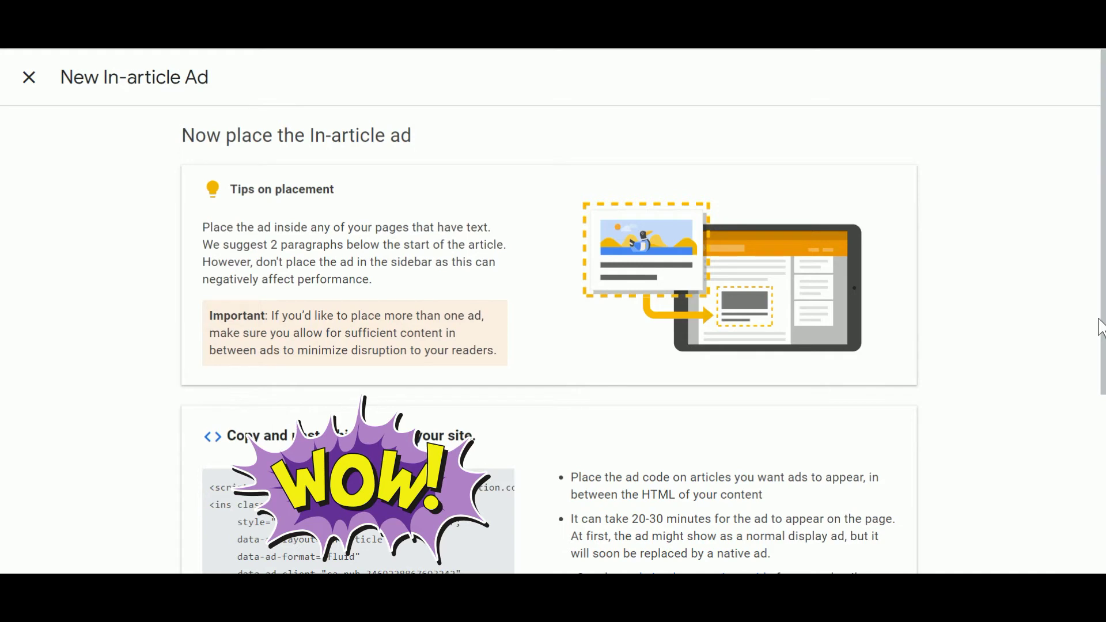
{"action": "left_click_drag", "start_coordinate": [1100, 346], "coordinate": [1100, 457]}
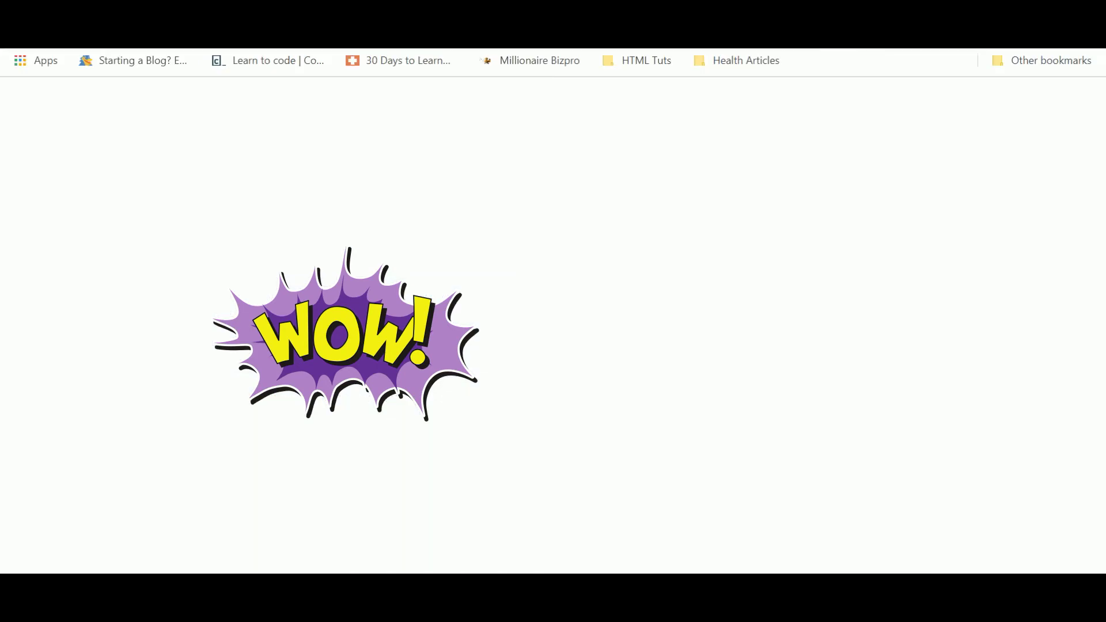
- Open bernify.com in a new browser tab and examine where ads are placed among the homepage's posts and sidebar
{"action": "type", "text": "bernify"}
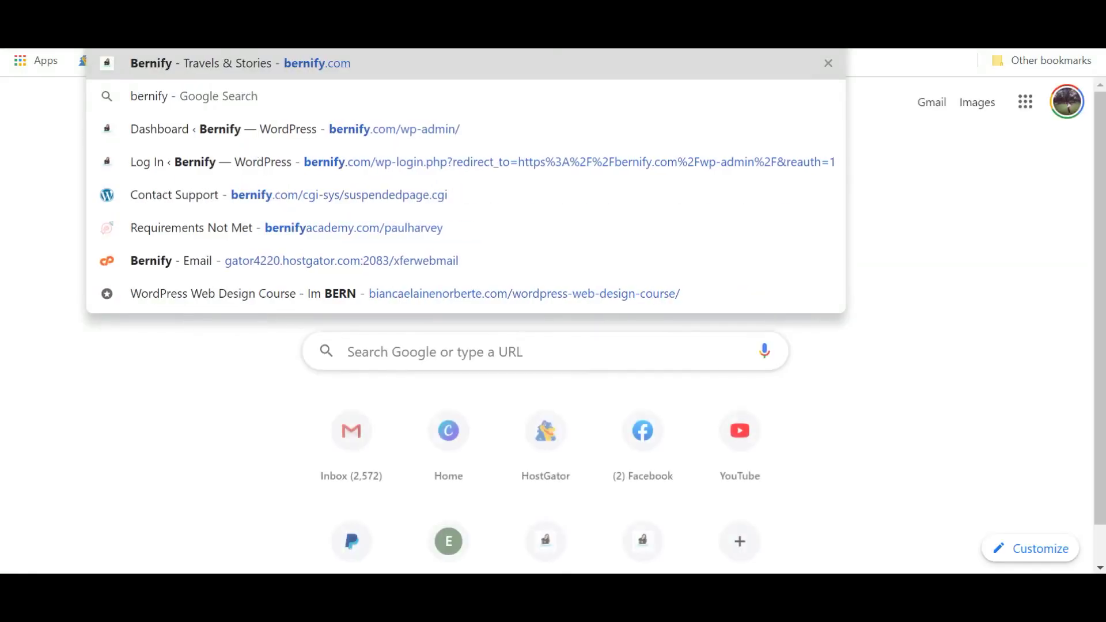
{"action": "key", "text": "Return"}
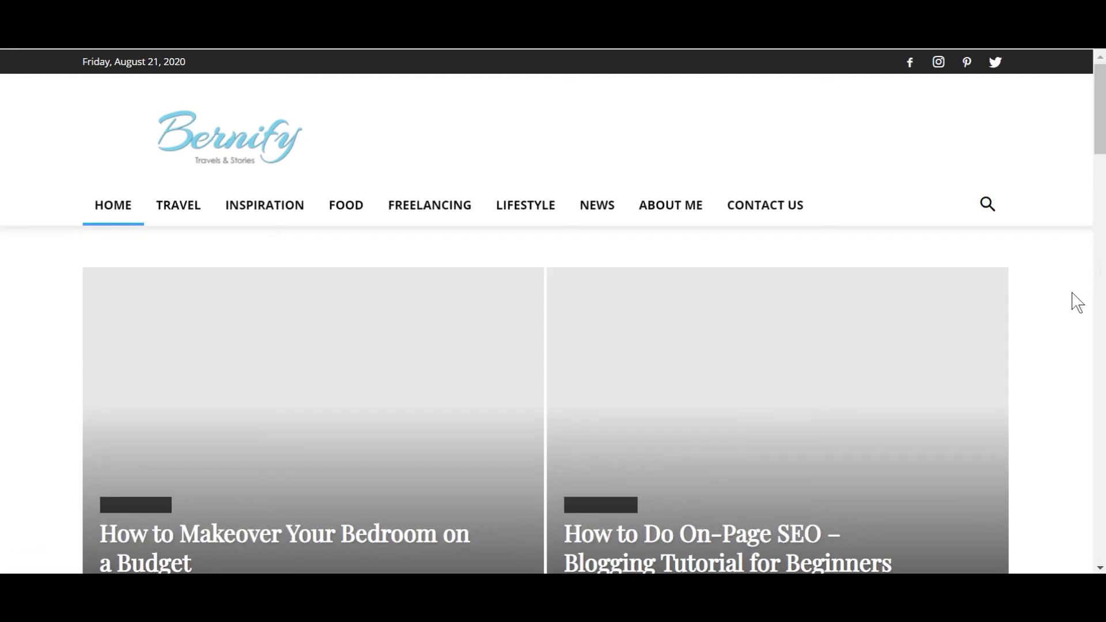
{"action": "left_click_drag", "start_coordinate": [1103, 92], "coordinate": [1103, 106]}
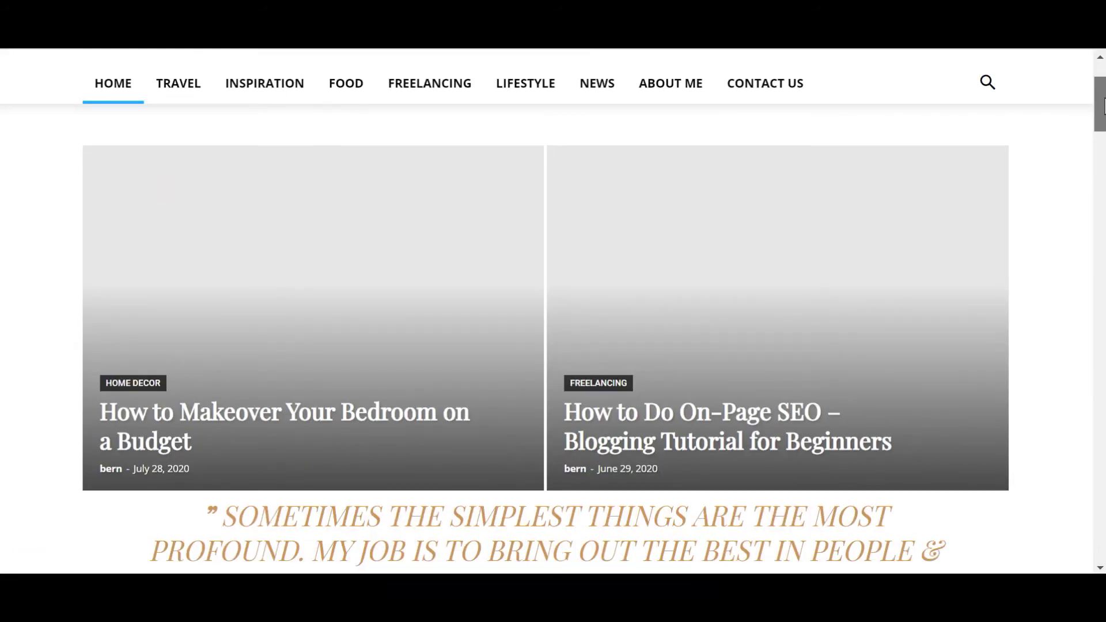
{"action": "left_click_drag", "start_coordinate": [1104, 107], "coordinate": [1103, 168]}
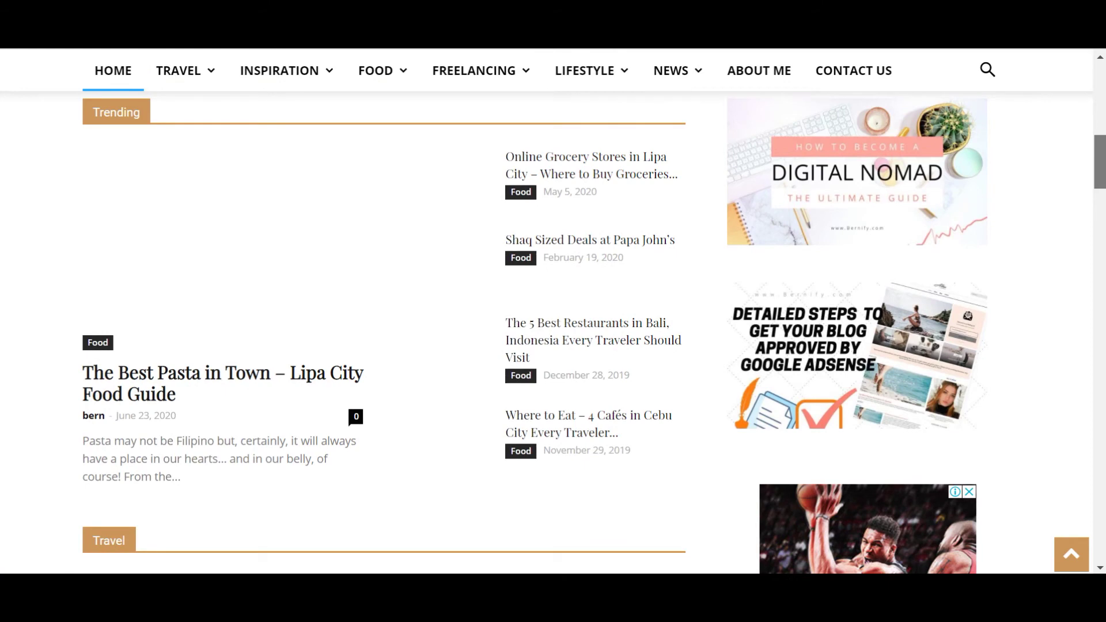
{"action": "left_click_drag", "start_coordinate": [1102, 175], "coordinate": [1101, 266]}
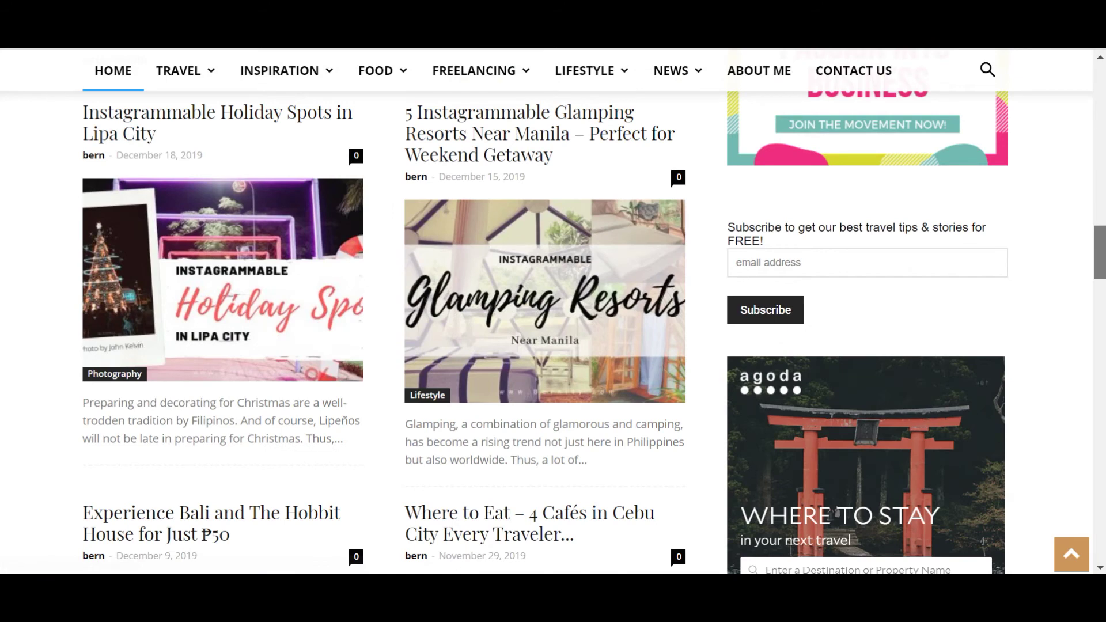
{"action": "scroll", "coordinate": [553, 311], "scroll_direction": "down", "scroll_amount": 15}
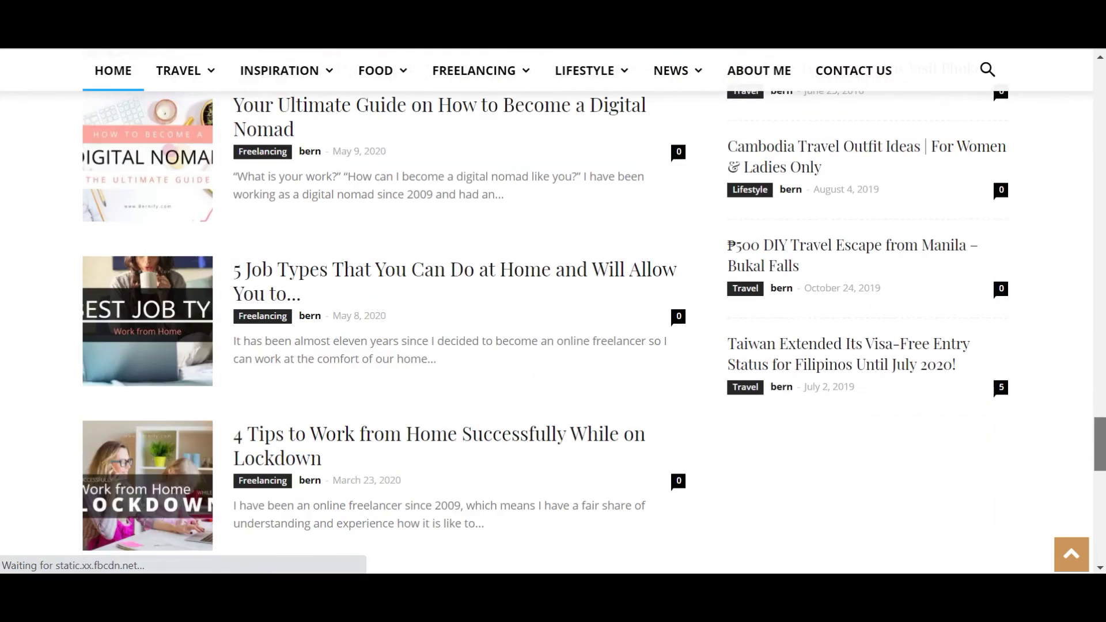
{"action": "scroll", "coordinate": [553, 311], "scroll_direction": "down", "scroll_amount": 6}
{"action": "scroll", "coordinate": [553, 311], "scroll_direction": "up", "scroll_amount": 10}
{"action": "scroll", "coordinate": [552, 311], "scroll_direction": "down", "scroll_amount": 4}
{"action": "scroll", "coordinate": [838, 472], "scroll_direction": "up", "scroll_amount": 6}
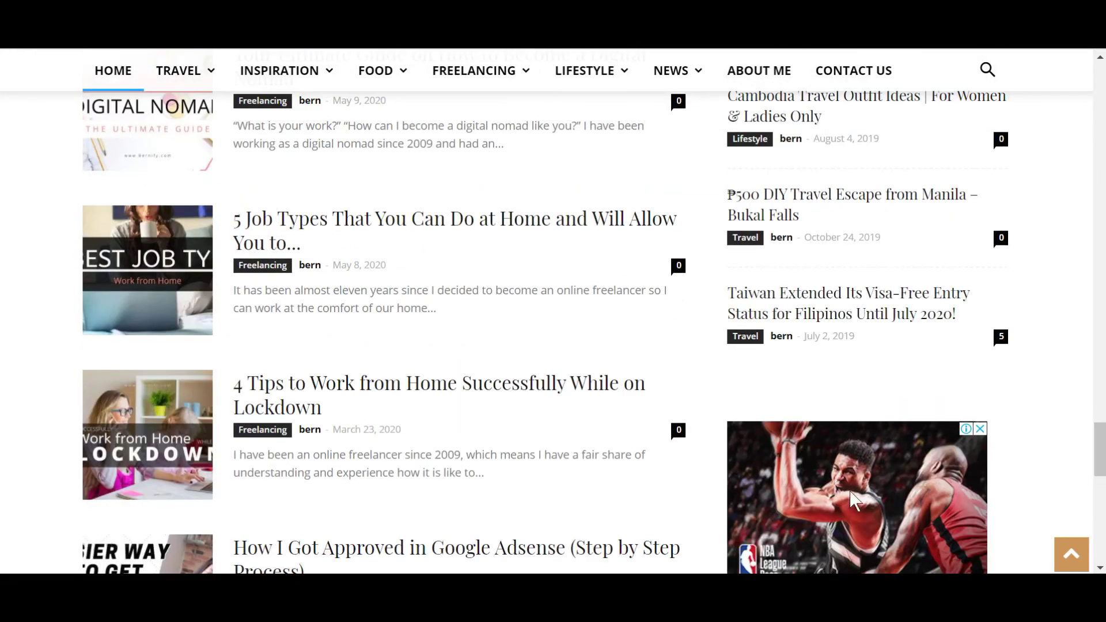
- Open the featured homepage article "How to Makeover Your Bedroom on a Budget"
{"action": "left_click_drag", "start_coordinate": [1101, 467], "coordinate": [1102, 121]}
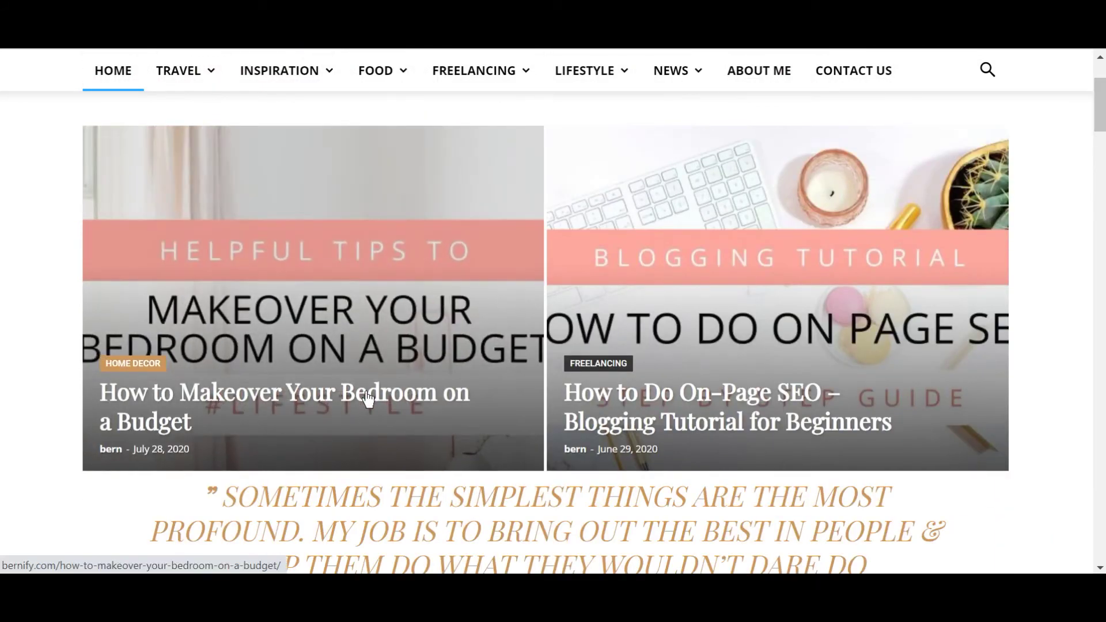
{"action": "left_click", "coordinate": [367, 398]}
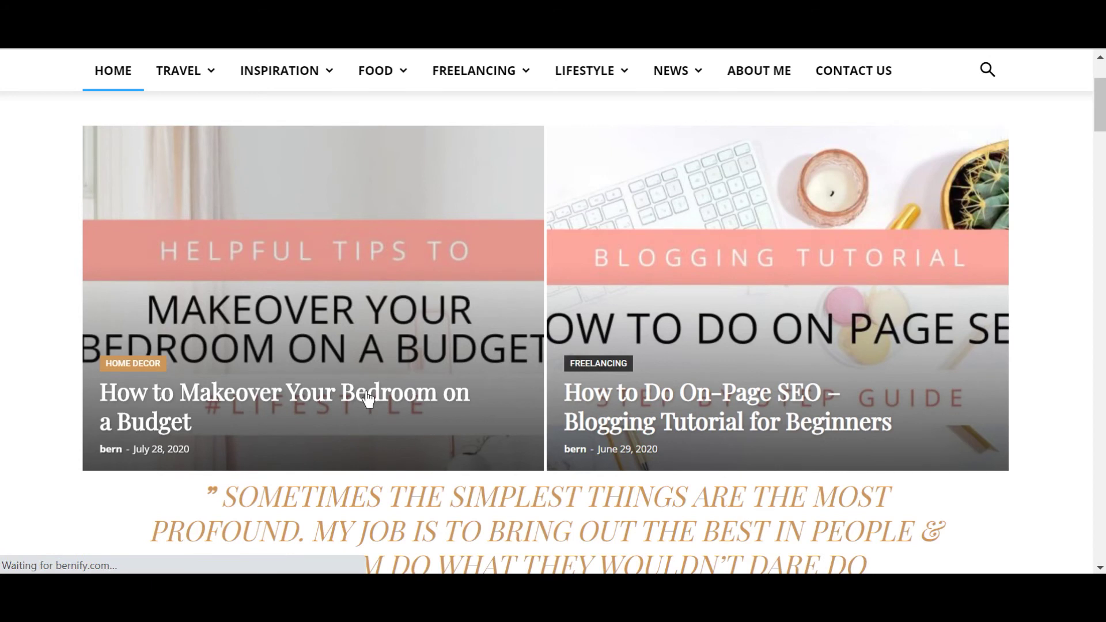